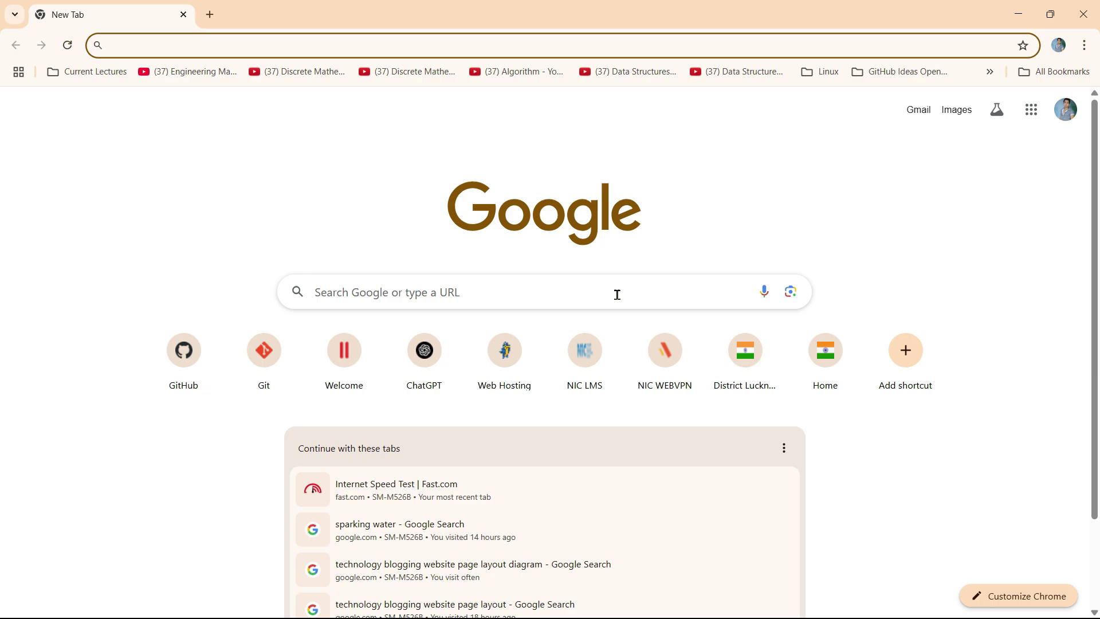
Step: Search Google for 'ms sql server 2022', fixing a typo and accepting the suggested completion
left_click(533, 45)
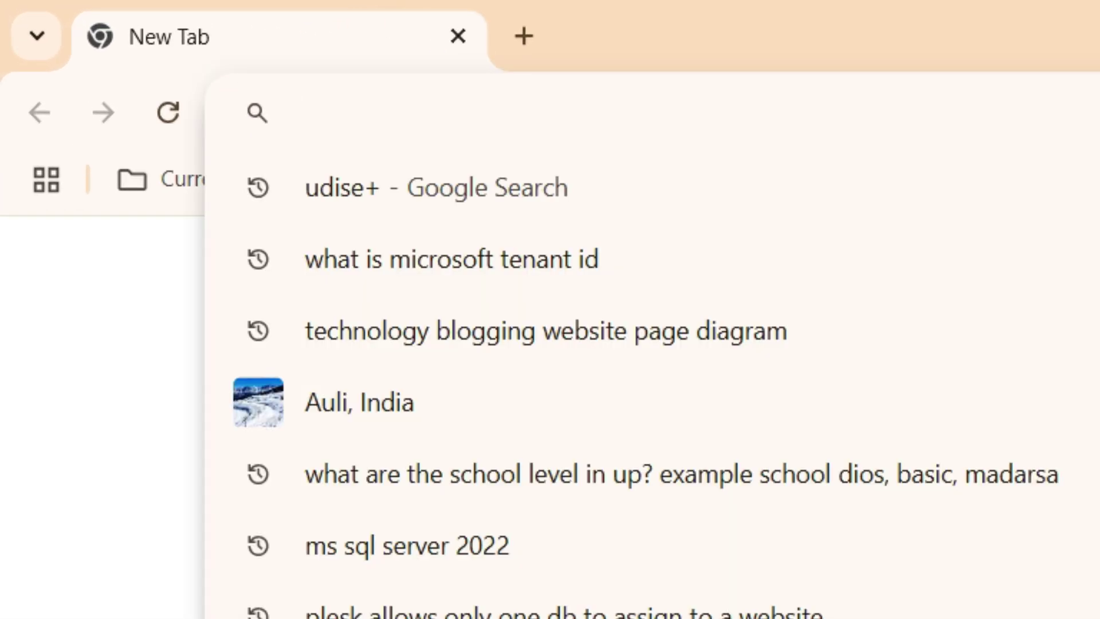
type("m")
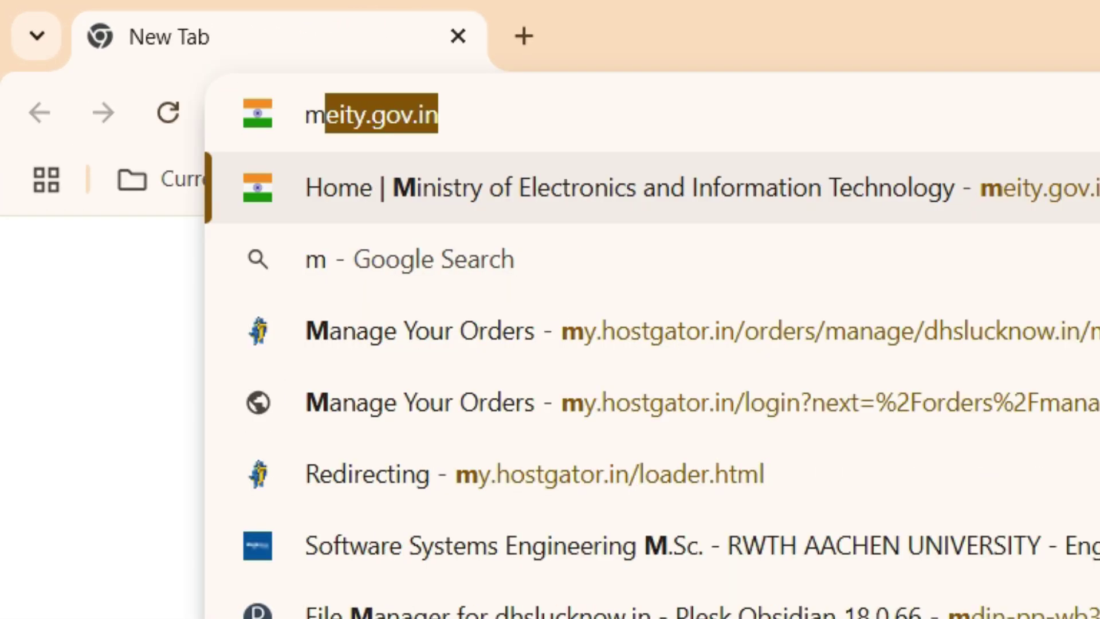
type("s q")
key("BackSpace")
type("sql server 2022")
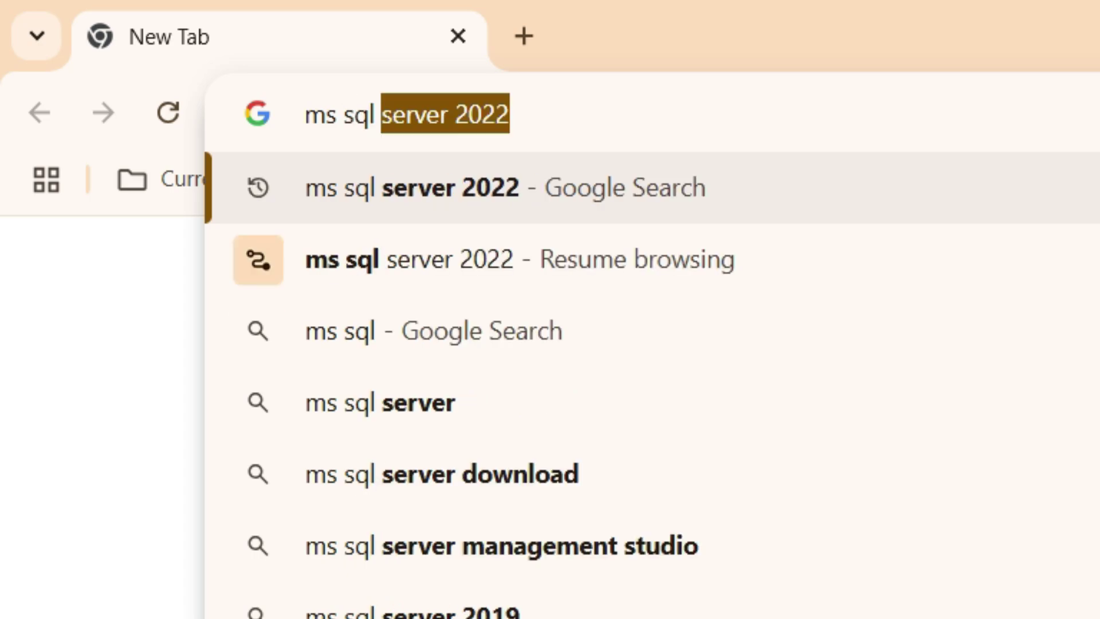
key("Right")
key("Return")
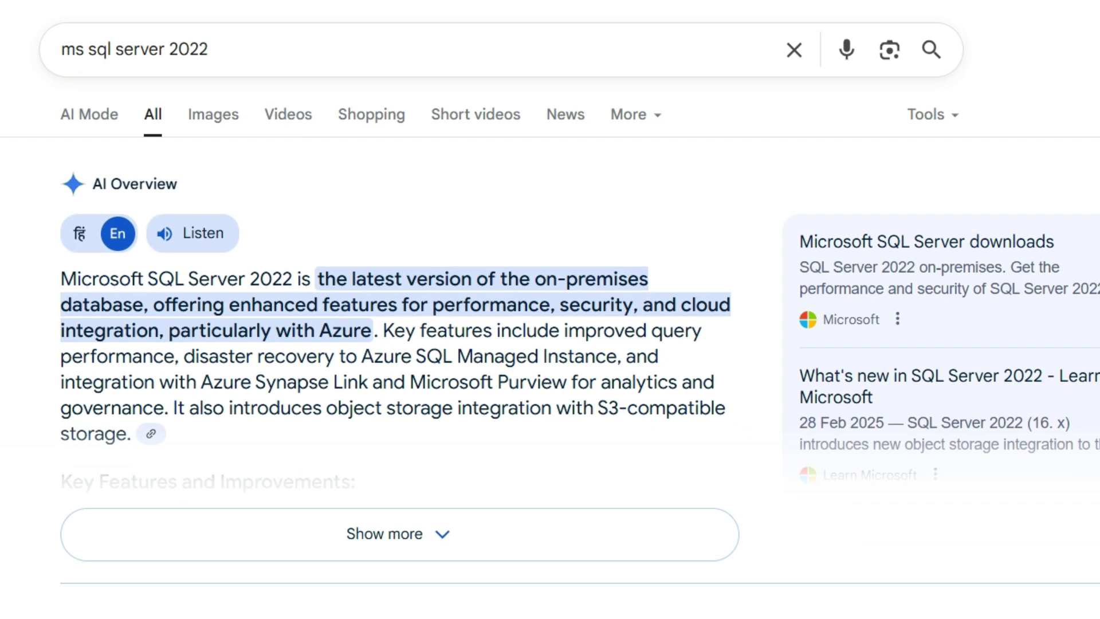
scroll(550, 344, "down", 3)
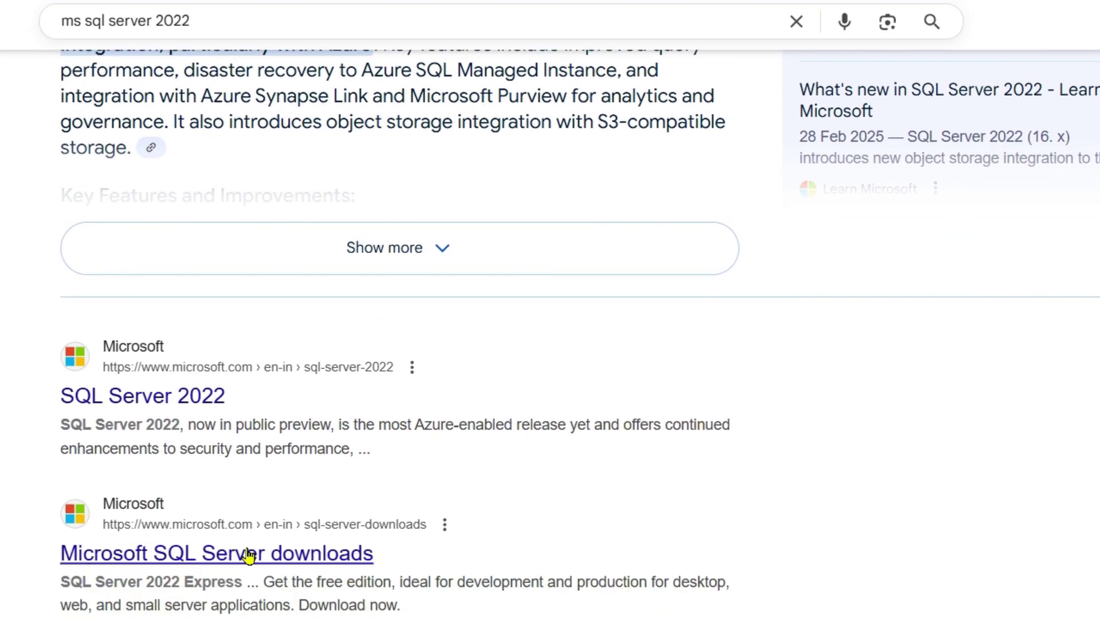
Step: Open Microsoft's SQL Server downloads page and download the SQL Server 2022 Express installer
left_click(334, 553)
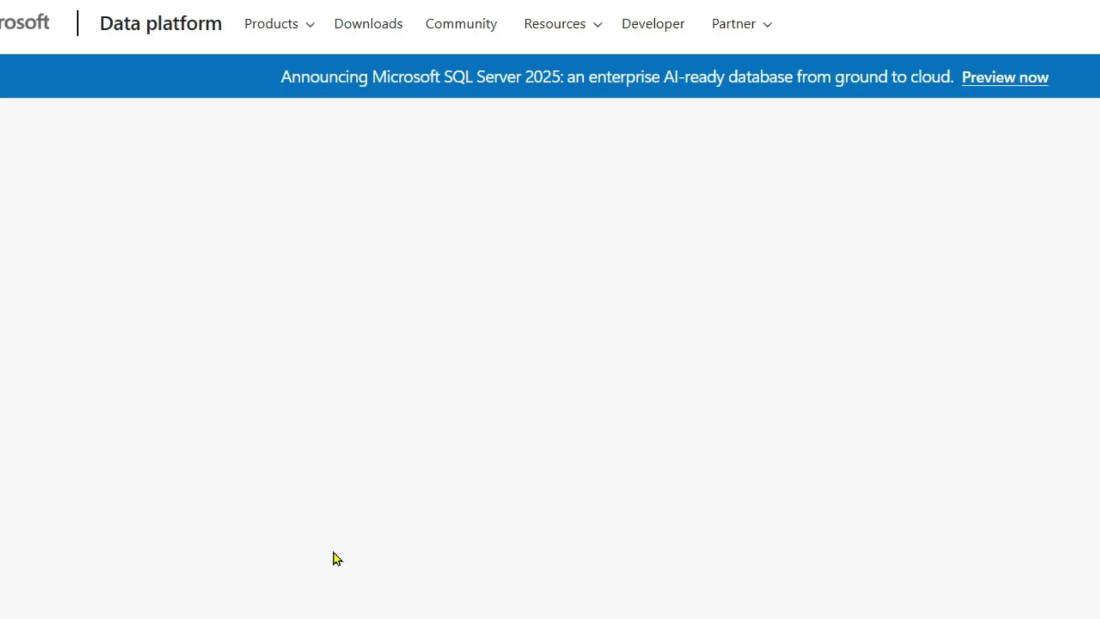
scroll(397, 494, "down", 3)
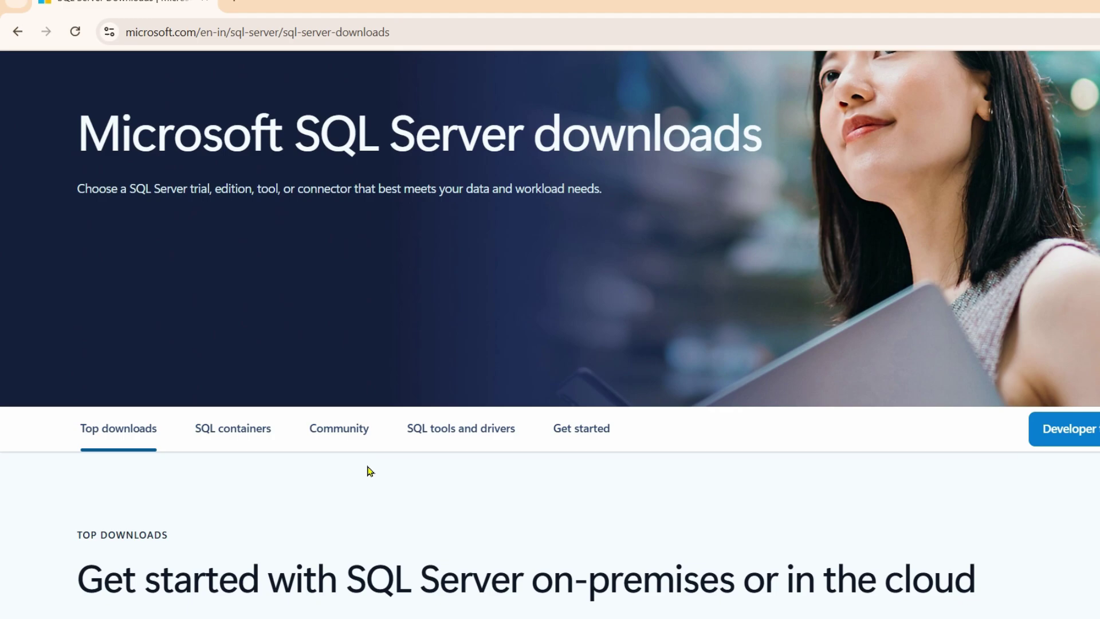
scroll(330, 438, "down", 1)
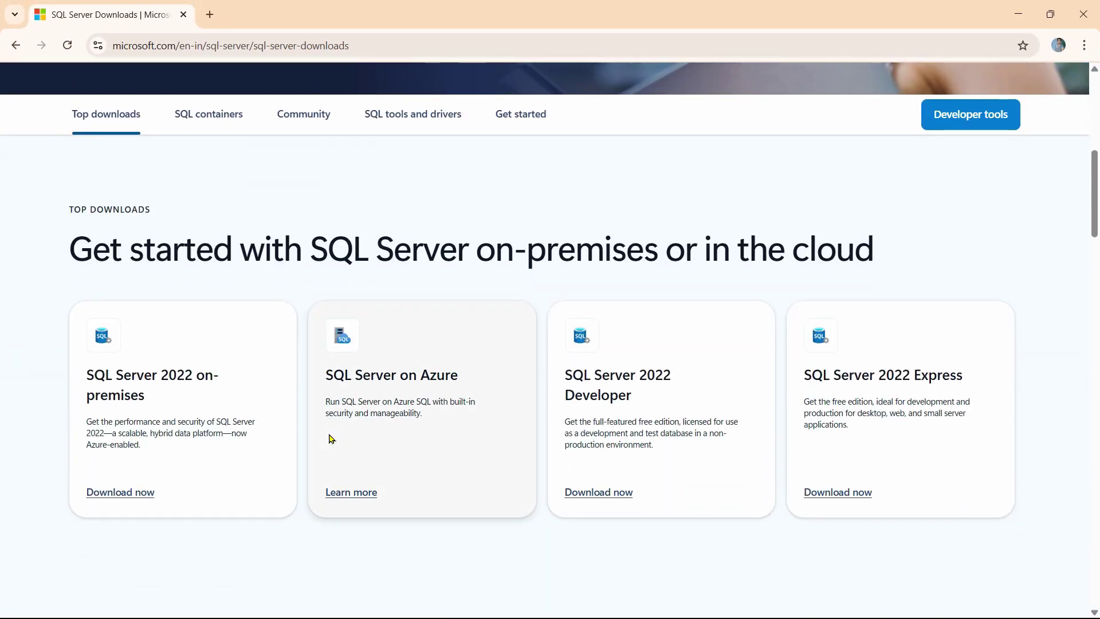
scroll(329, 439, "down", 1)
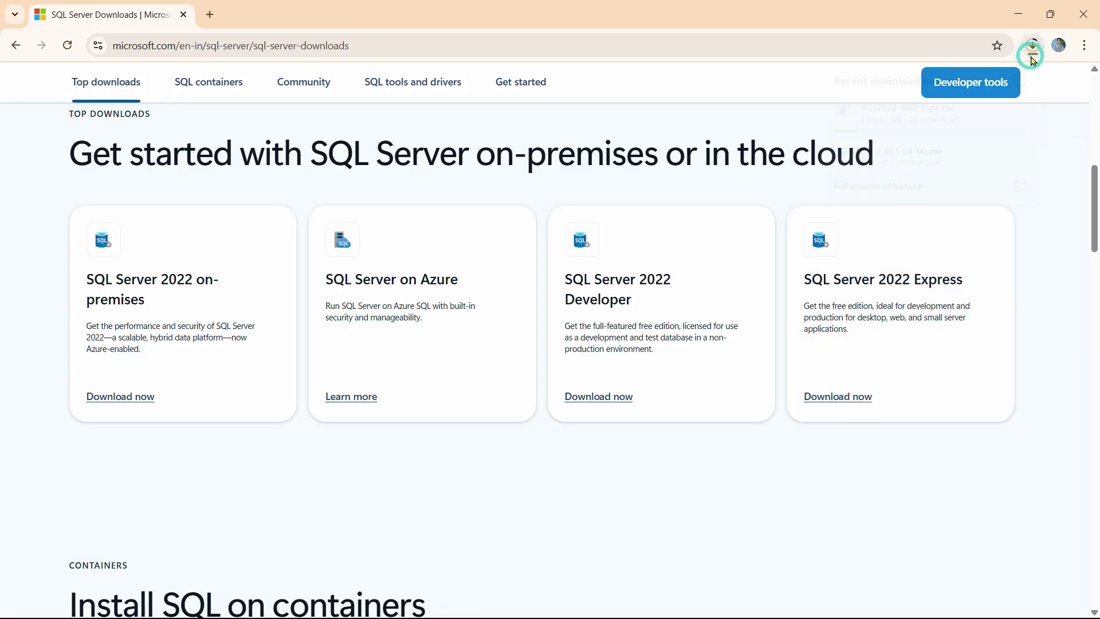
left_click(777, 69)
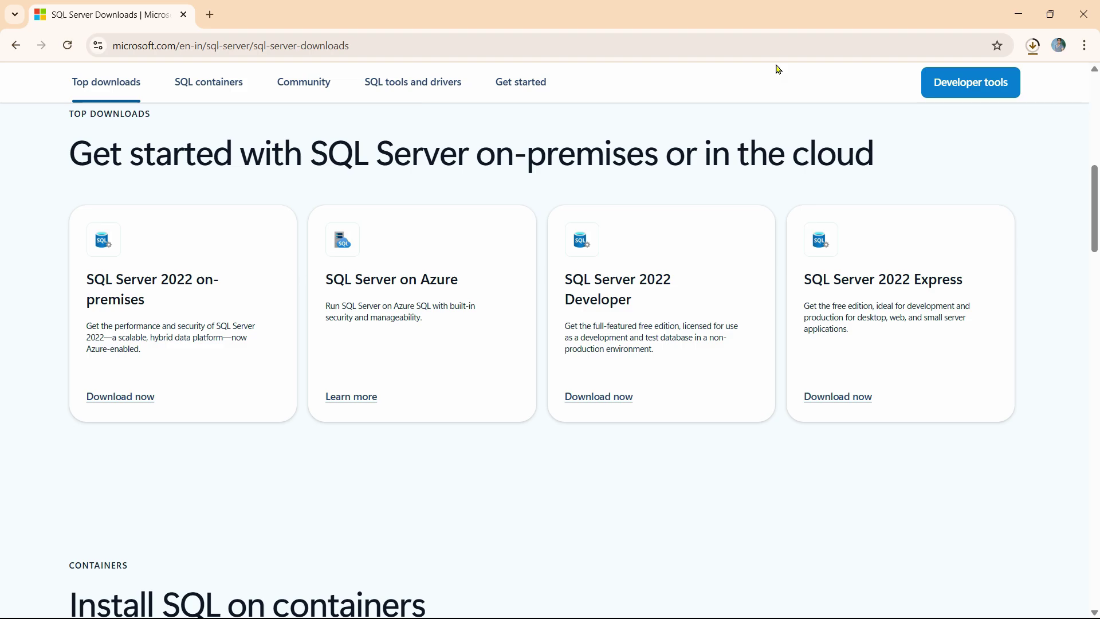
scroll(813, 410, "down", 4)
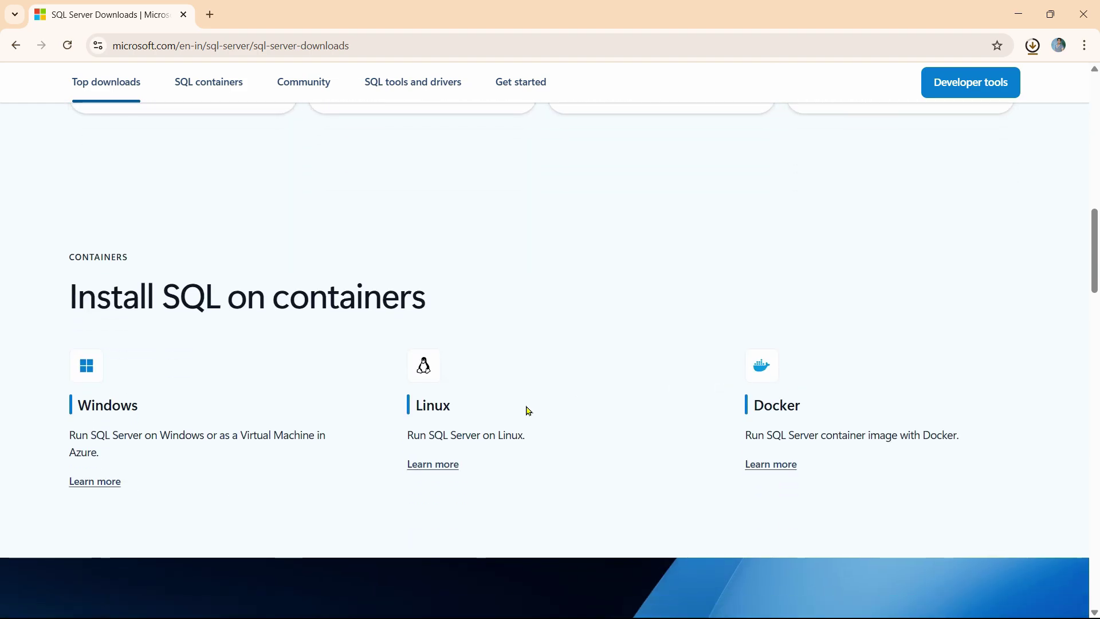
scroll(527, 410, "down", 10)
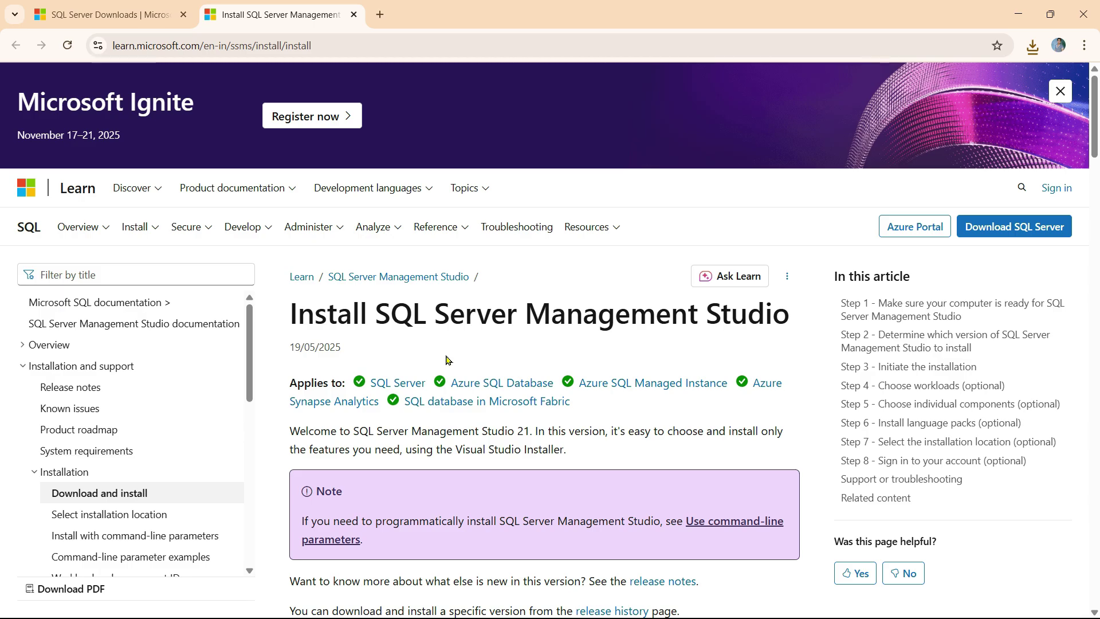
scroll(447, 360, "down", 3)
scroll(451, 359, "down", 3)
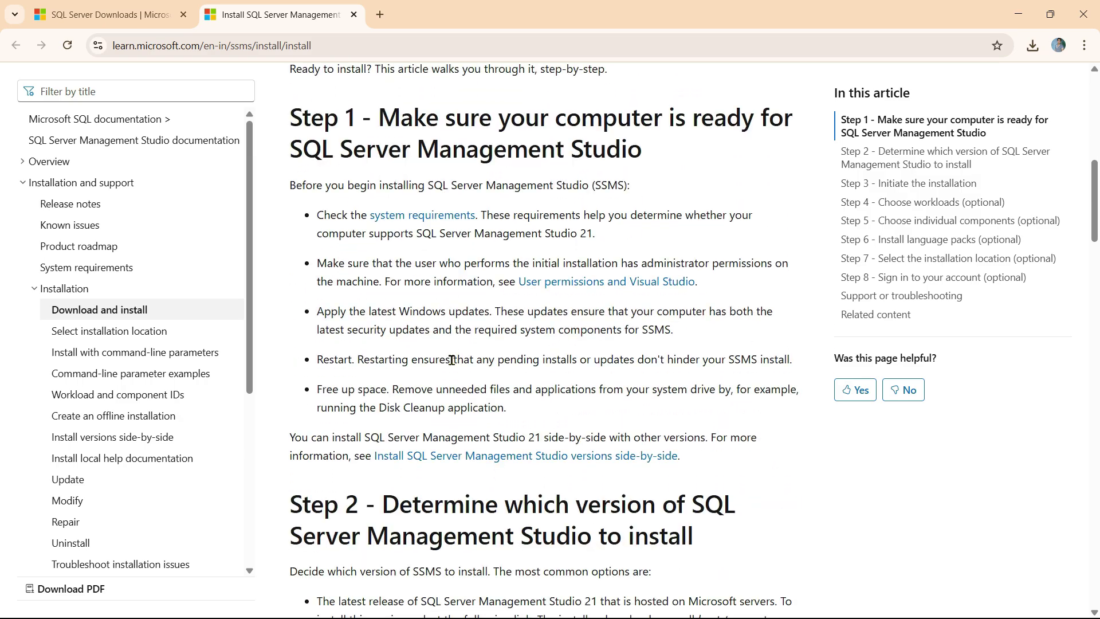
scroll(451, 359, "down", 2)
scroll(449, 361, "down", 2)
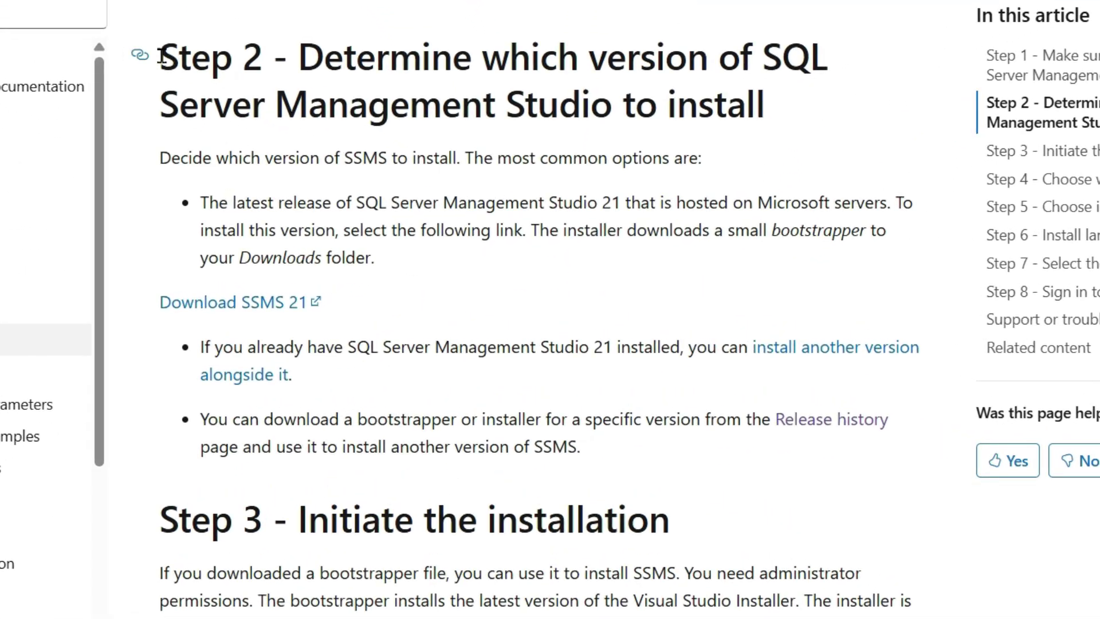
Step: Download the SSMS 21 installer (vs_SSMS.exe) from the guide's Step 2 link
left_click_drag(290, 120, 398, 125)
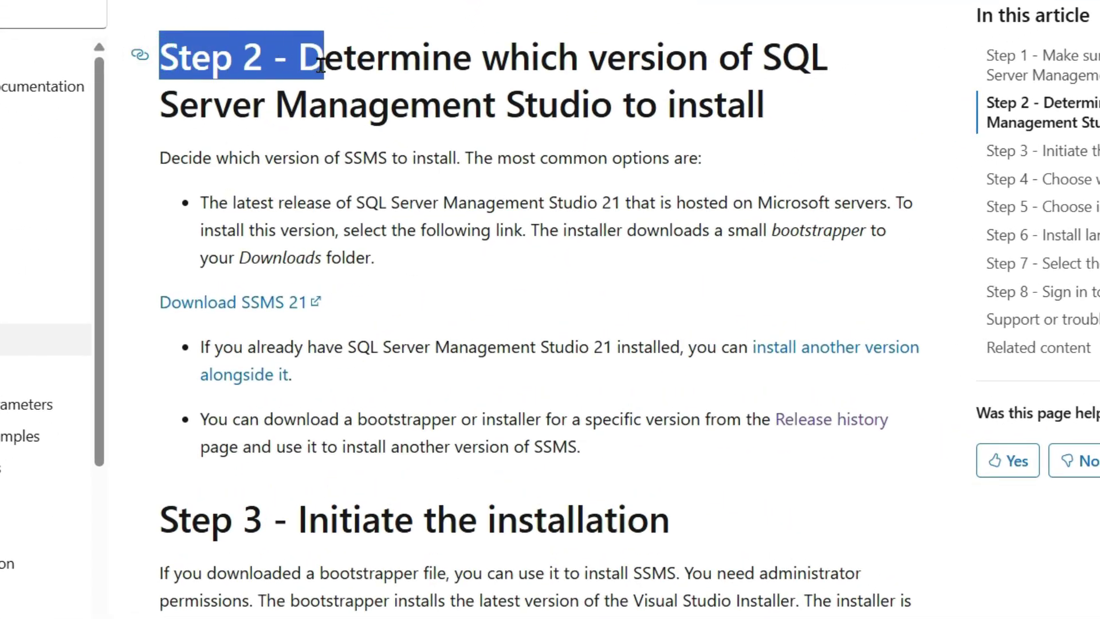
left_click_drag(320, 65, 480, 62)
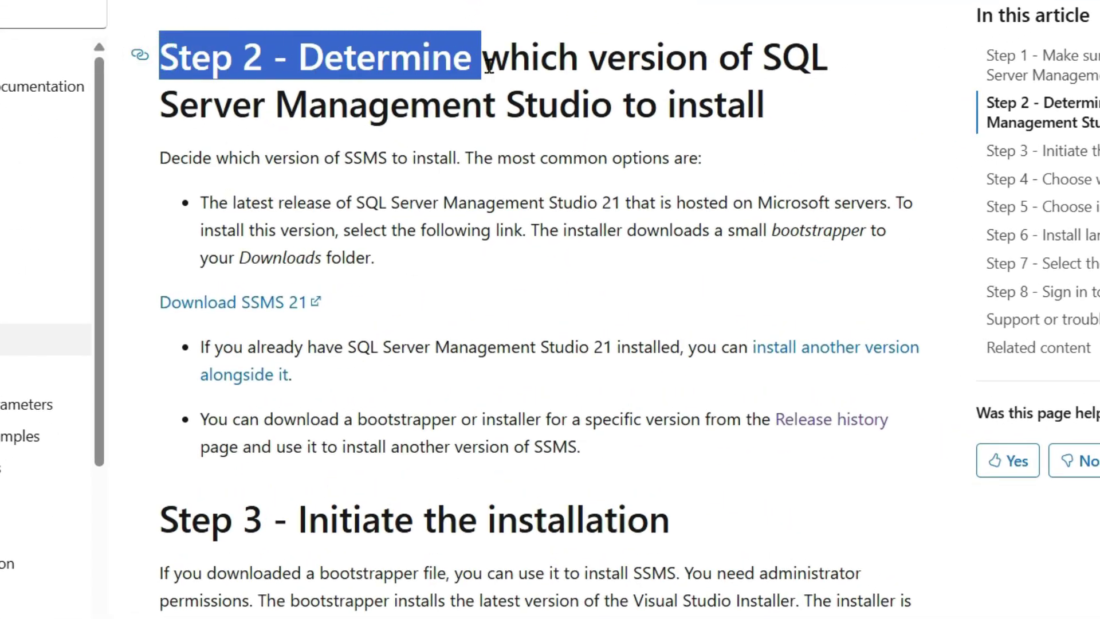
left_click(248, 313)
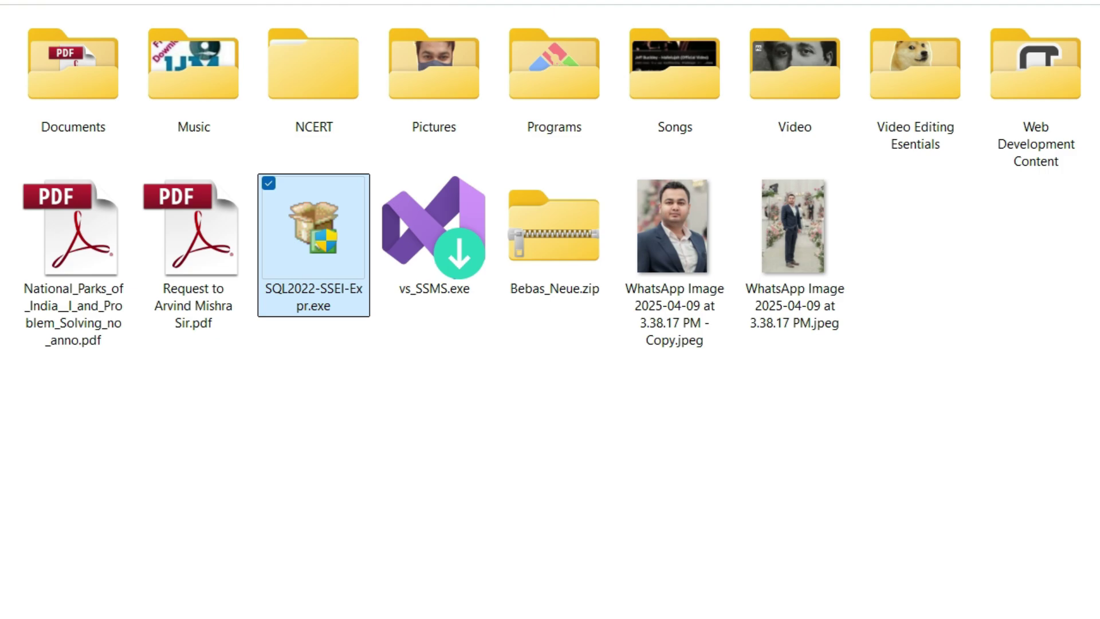
Step: Run SQL2022-SSEI-Expr.exe from Downloads as administrator
right_click(311, 257)
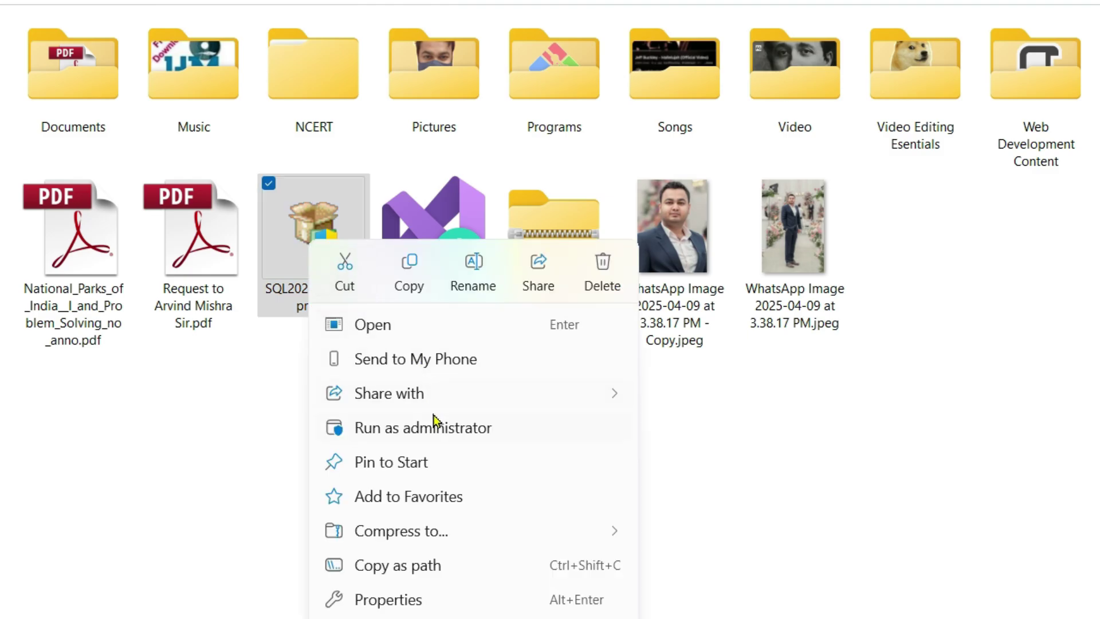
left_click(471, 431)
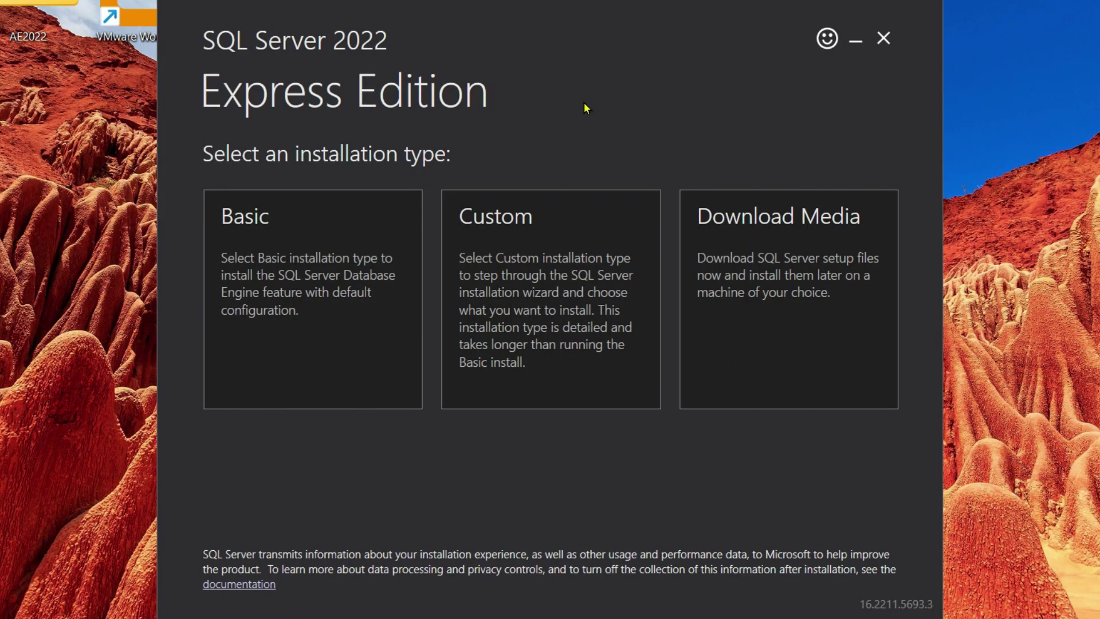
Step: Choose Basic installation, accept the license terms, and install to the default location
left_click(321, 314)
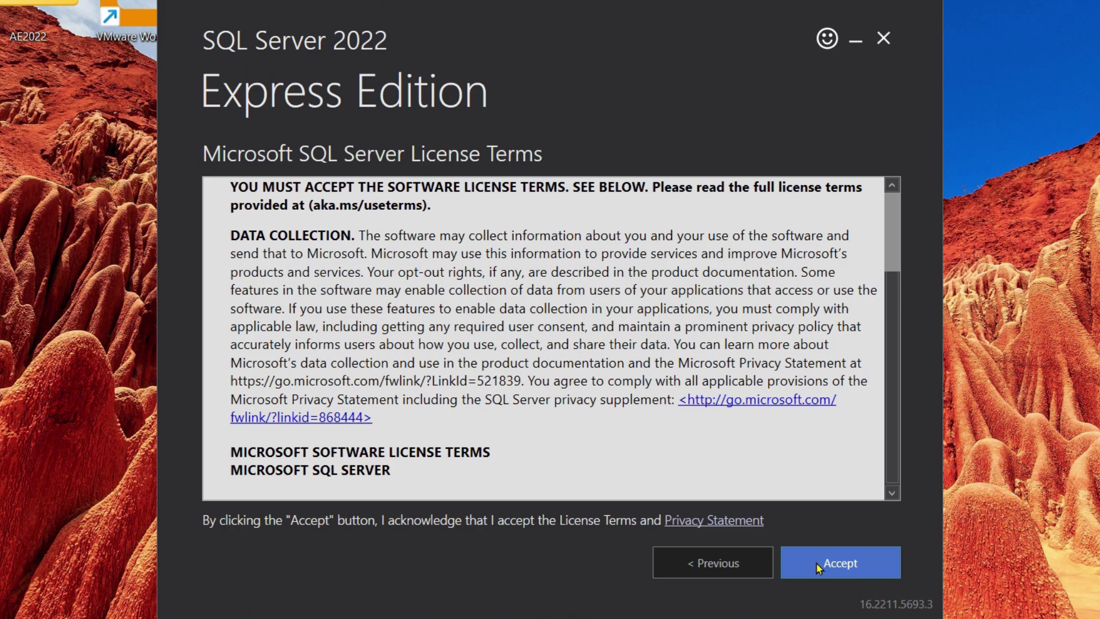
left_click(859, 568)
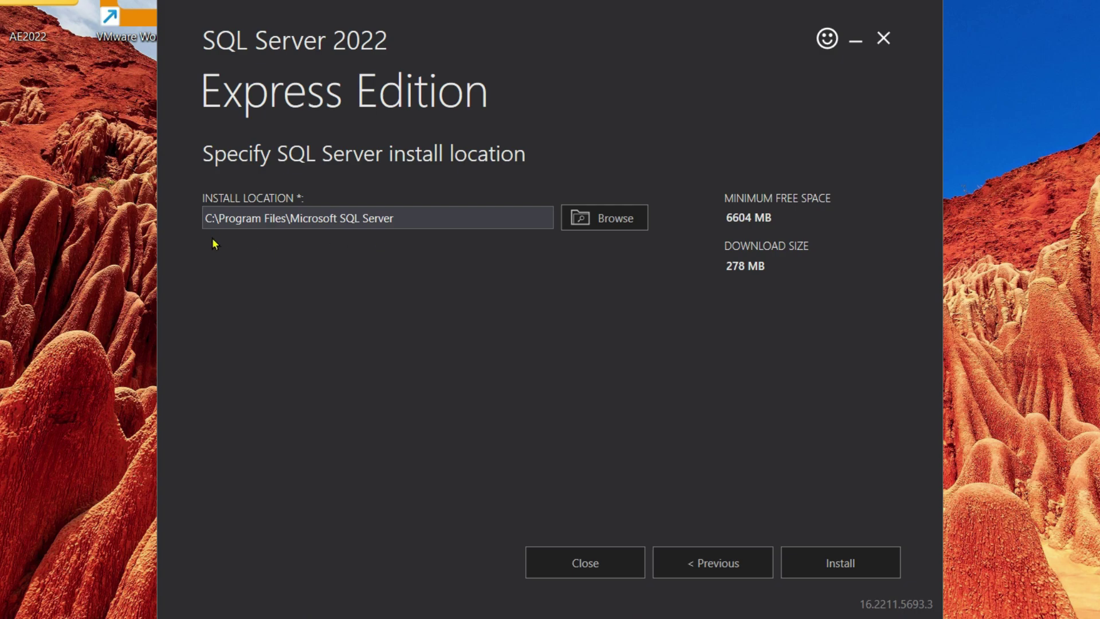
left_click(840, 565)
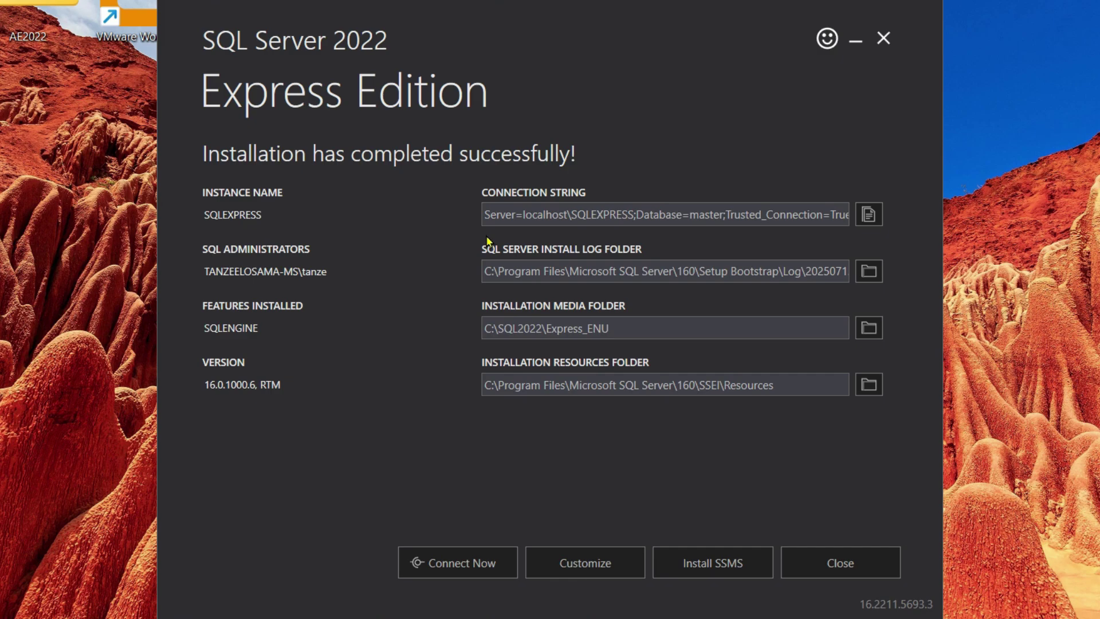
Step: Copy the SQLEXPRESS connection string to the clipboard, then close the installer and confirm
double_click(348, 278)
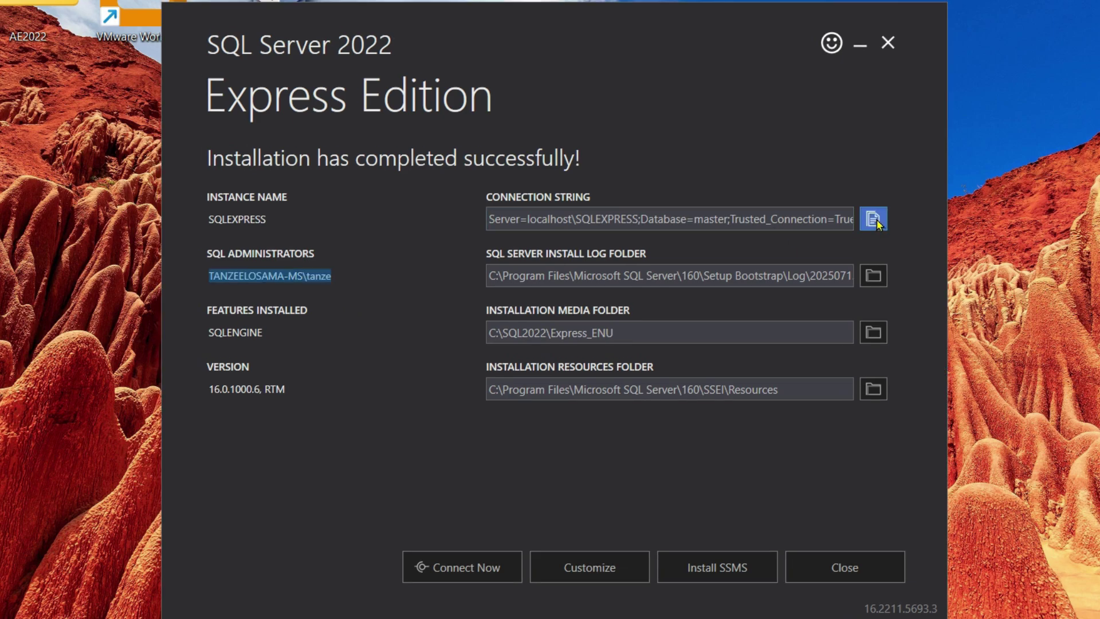
left_click(871, 219)
left_click(871, 219)
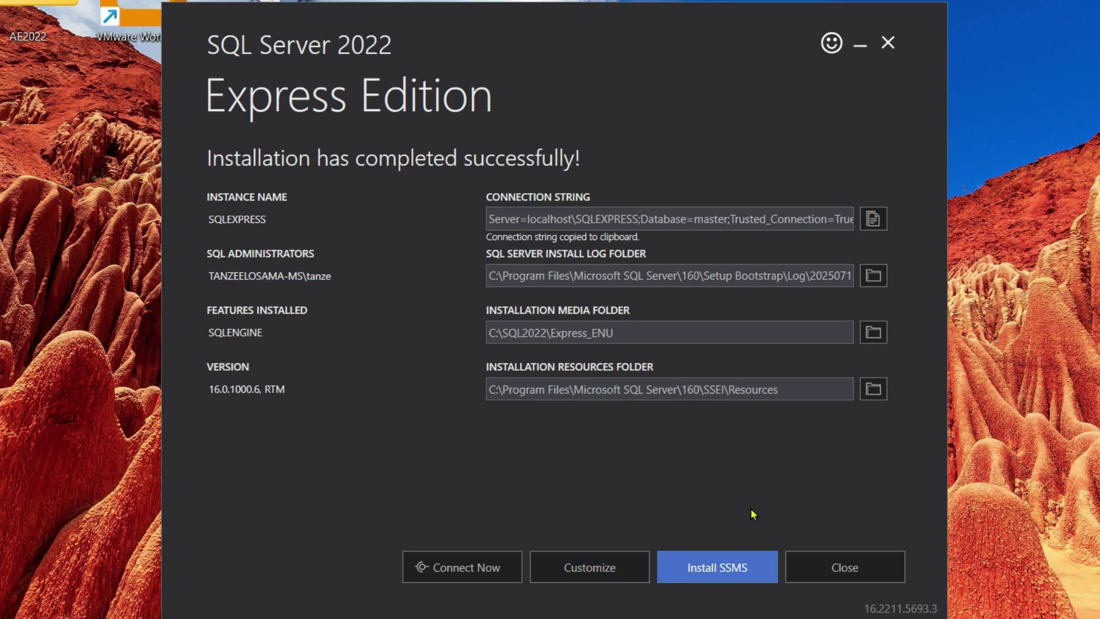
left_click(860, 574)
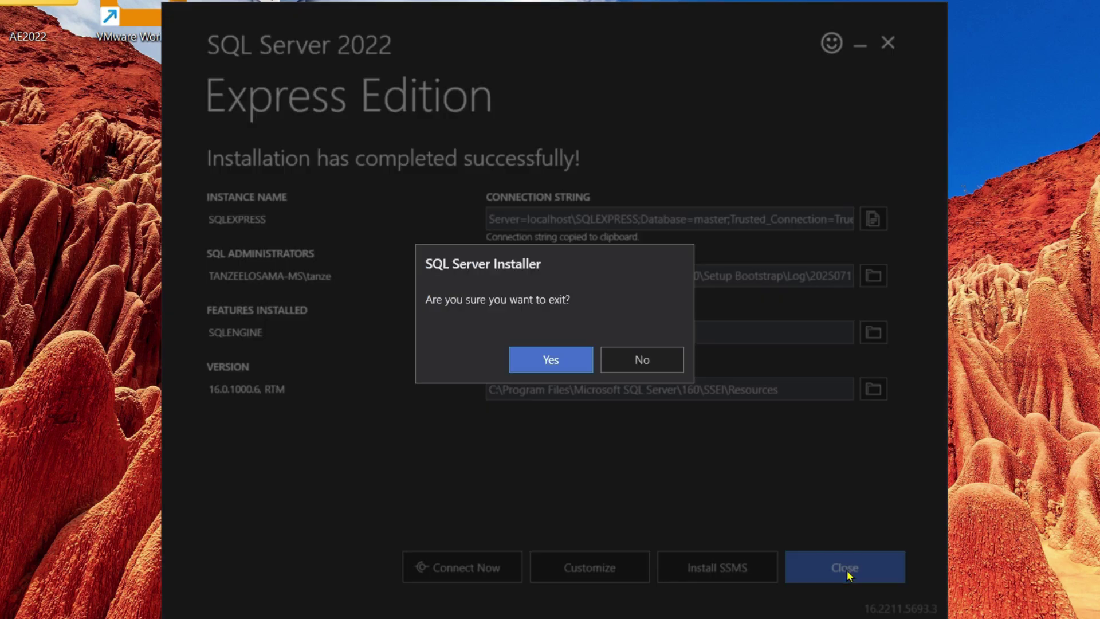
left_click(556, 366)
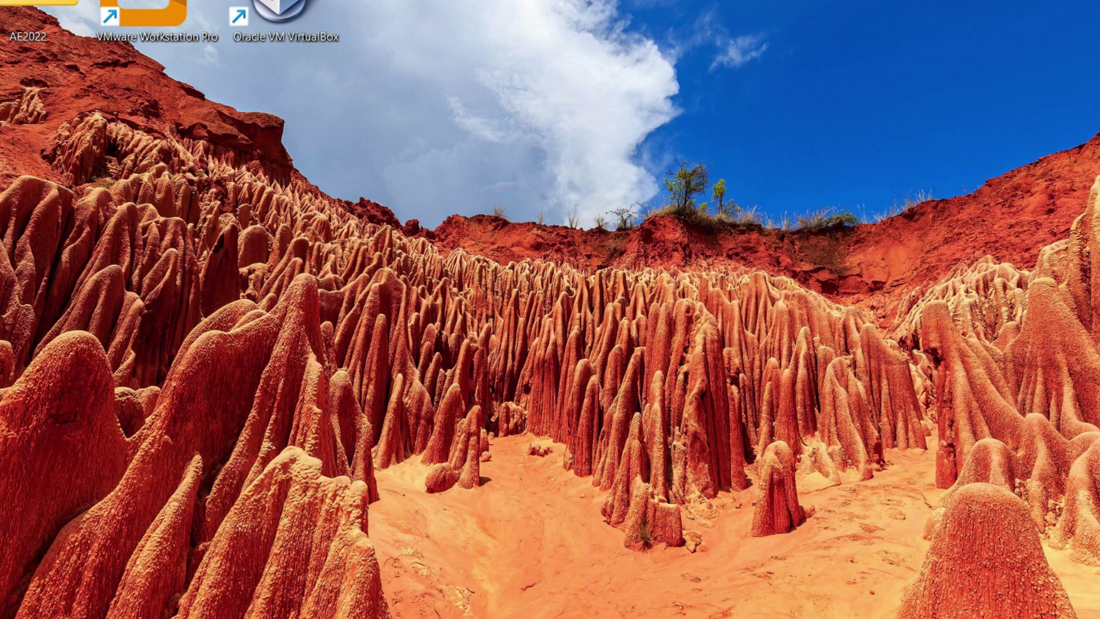
Step: Run the SSMS installer from Downloads as administrator and continue past the setup prompt
left_click(636, 604)
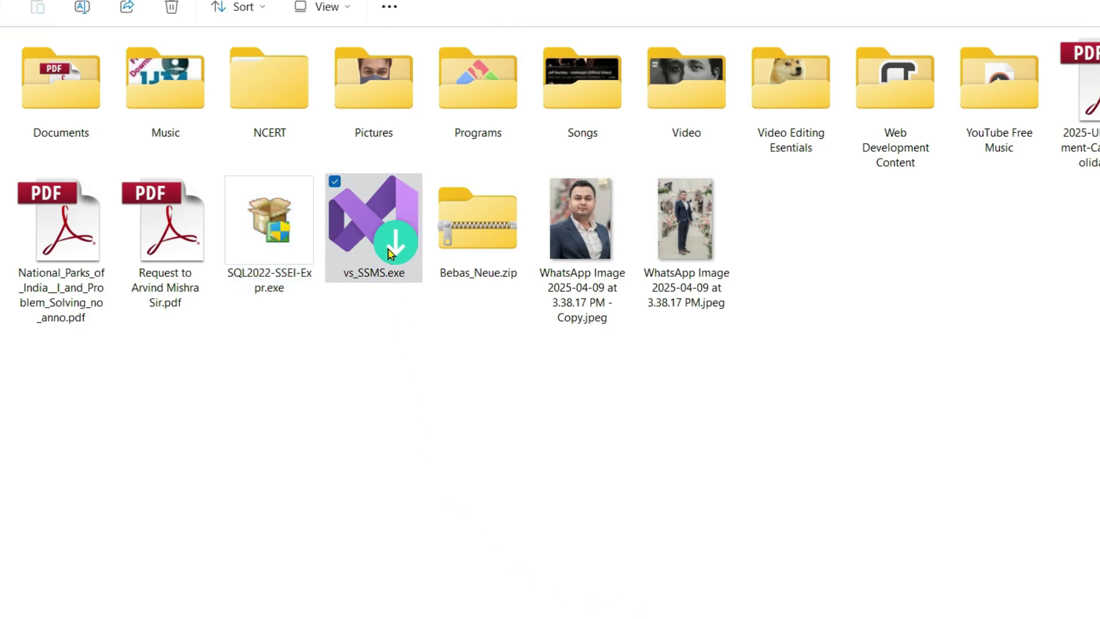
right_click(388, 252)
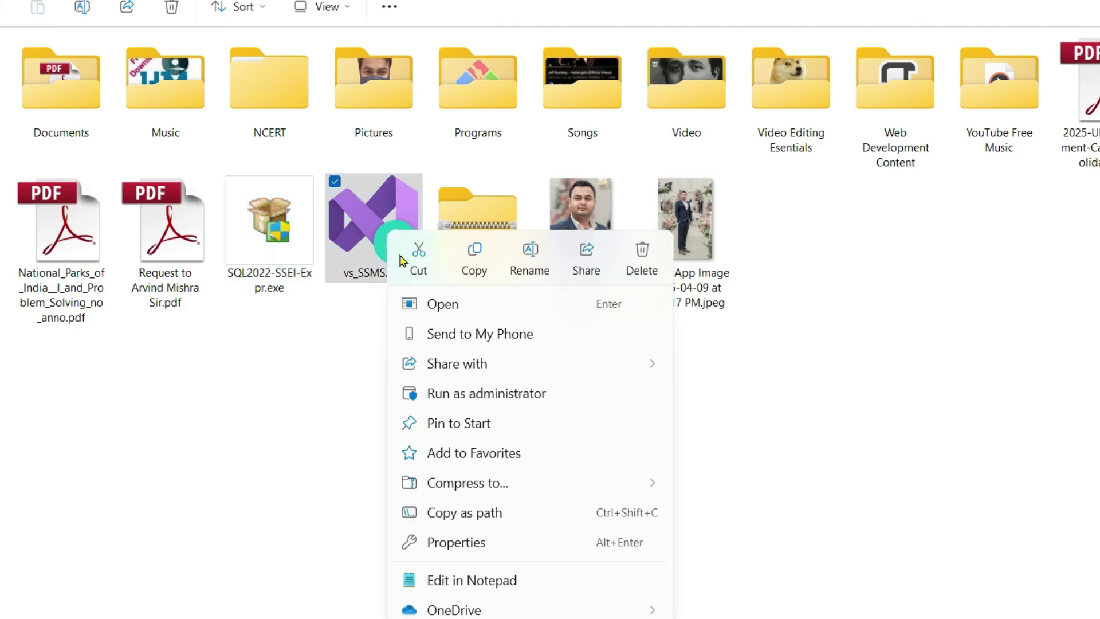
left_click(571, 393)
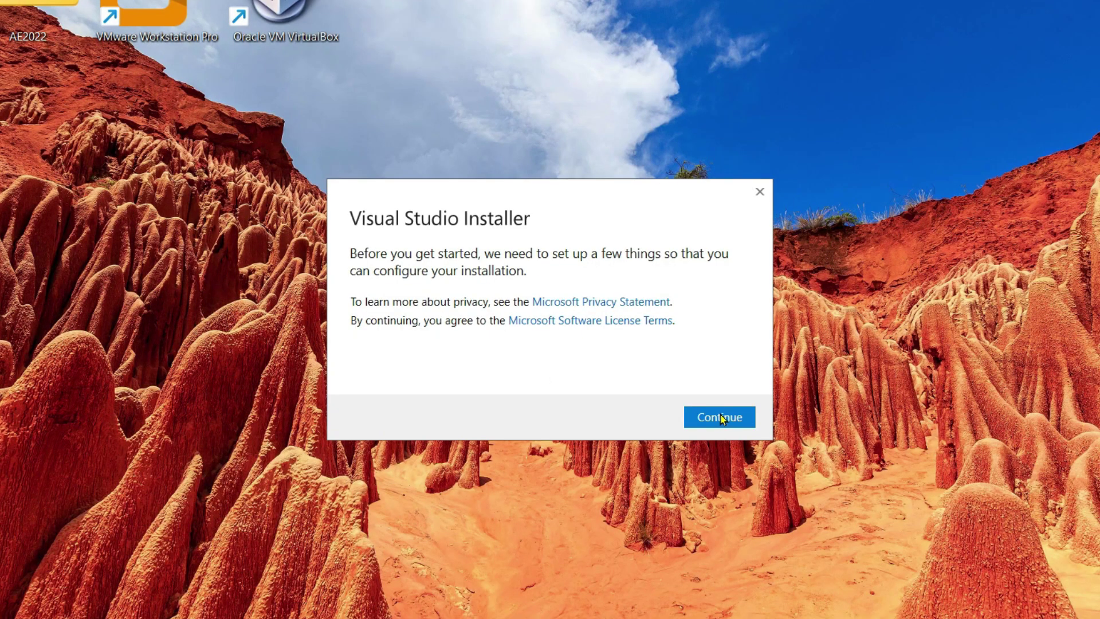
left_click(720, 417)
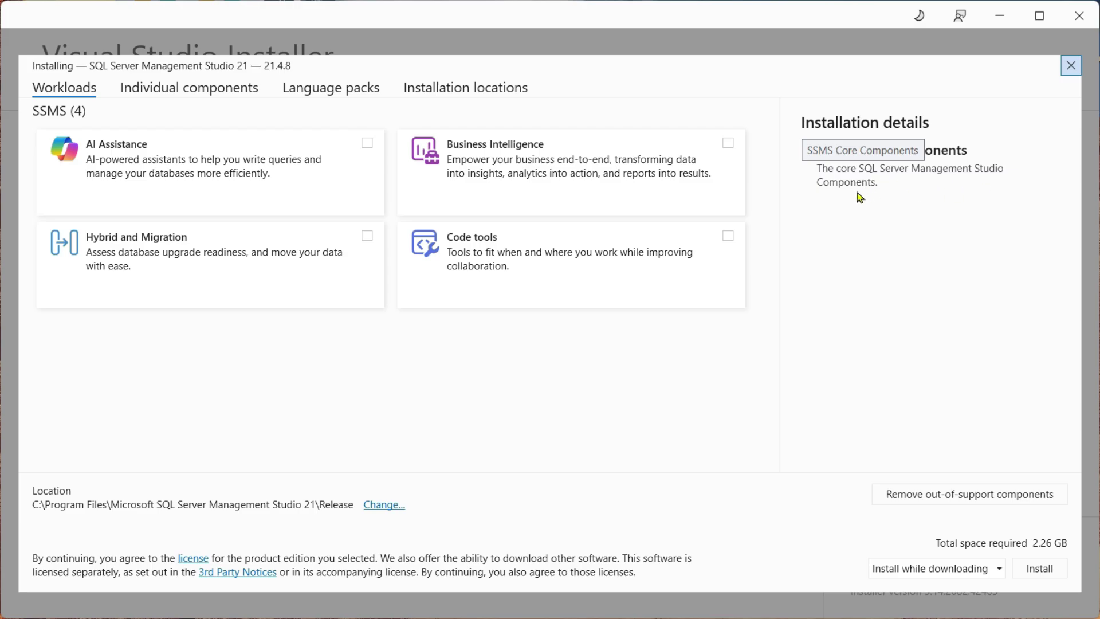
Step: Check the Individual components, Language packs (English) and Installation locations tabs
left_click(219, 91)
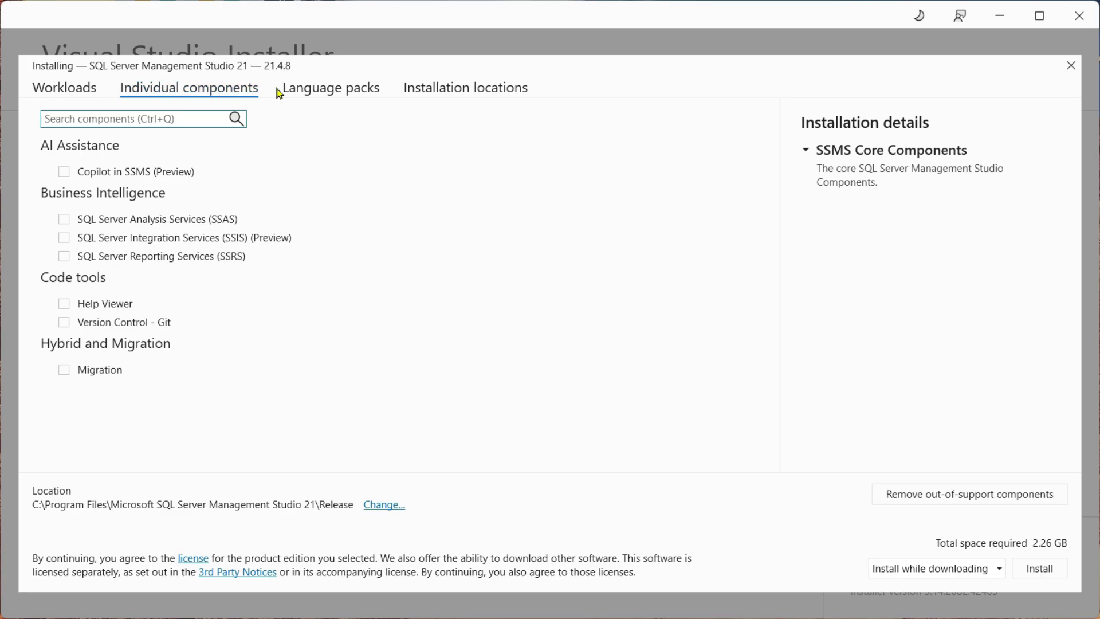
left_click(321, 89)
left_click(465, 90)
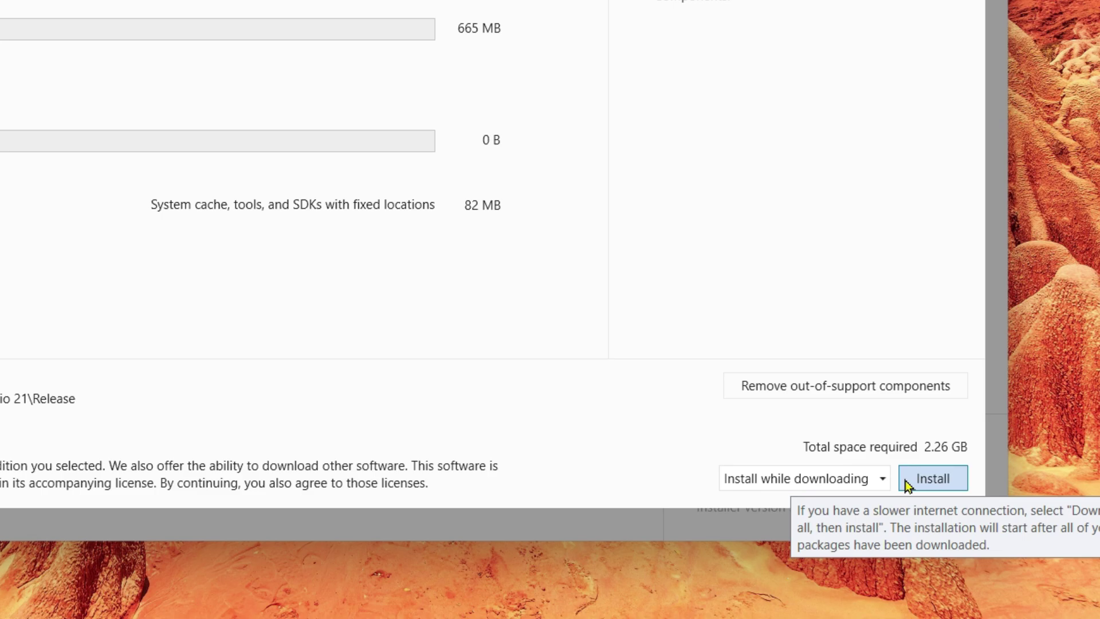
Step: Set the install mode to 'Download all, then install' and start installing SSMS 21
left_click(882, 479)
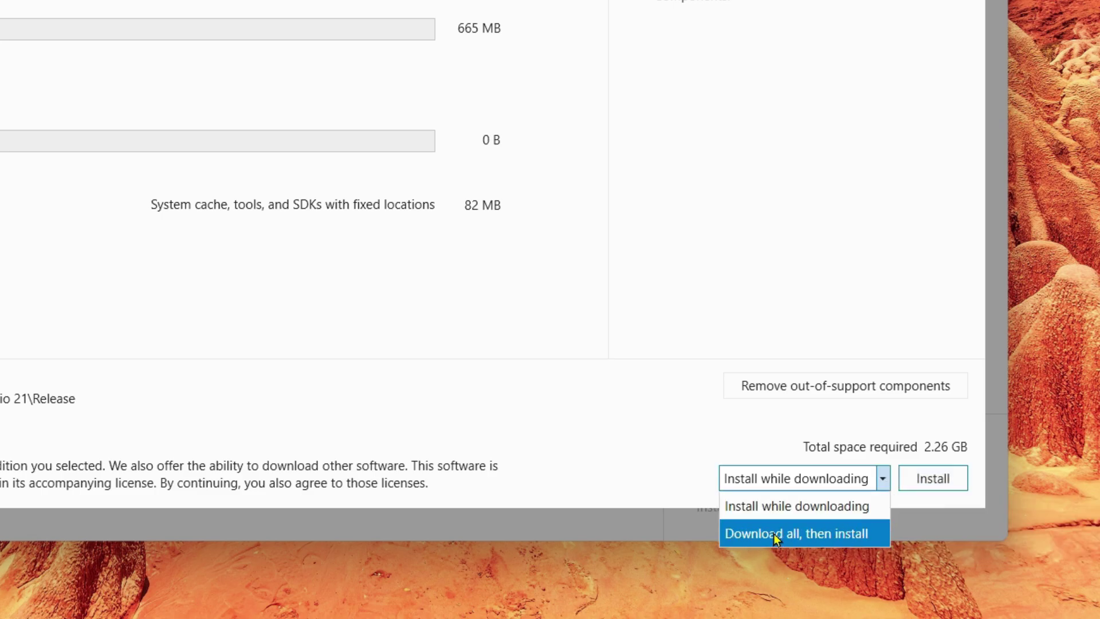
left_click(828, 533)
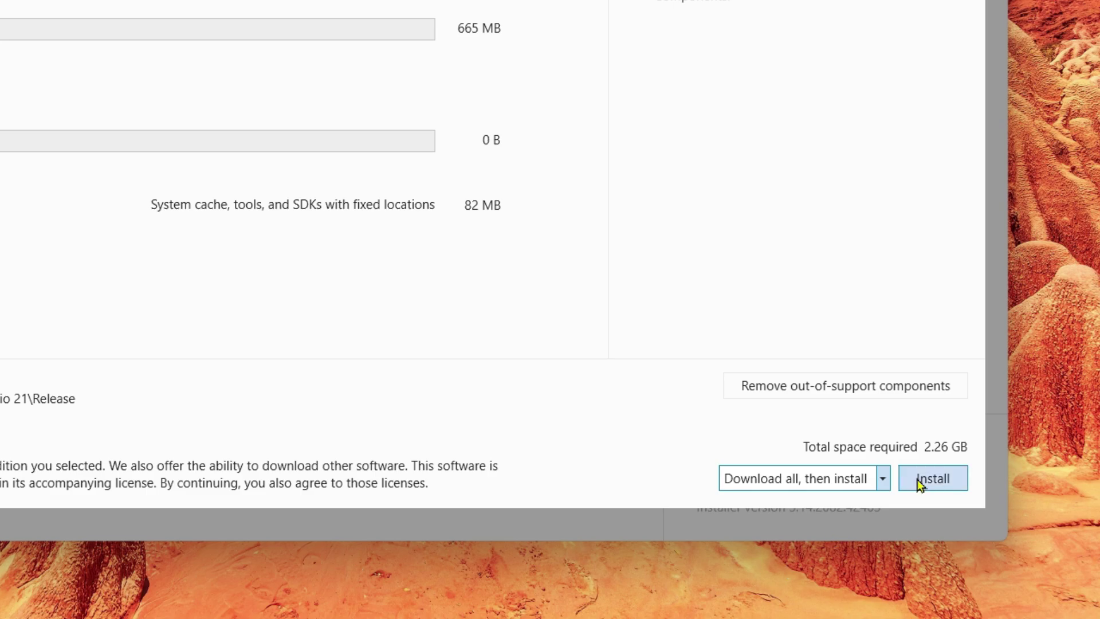
left_click(946, 488)
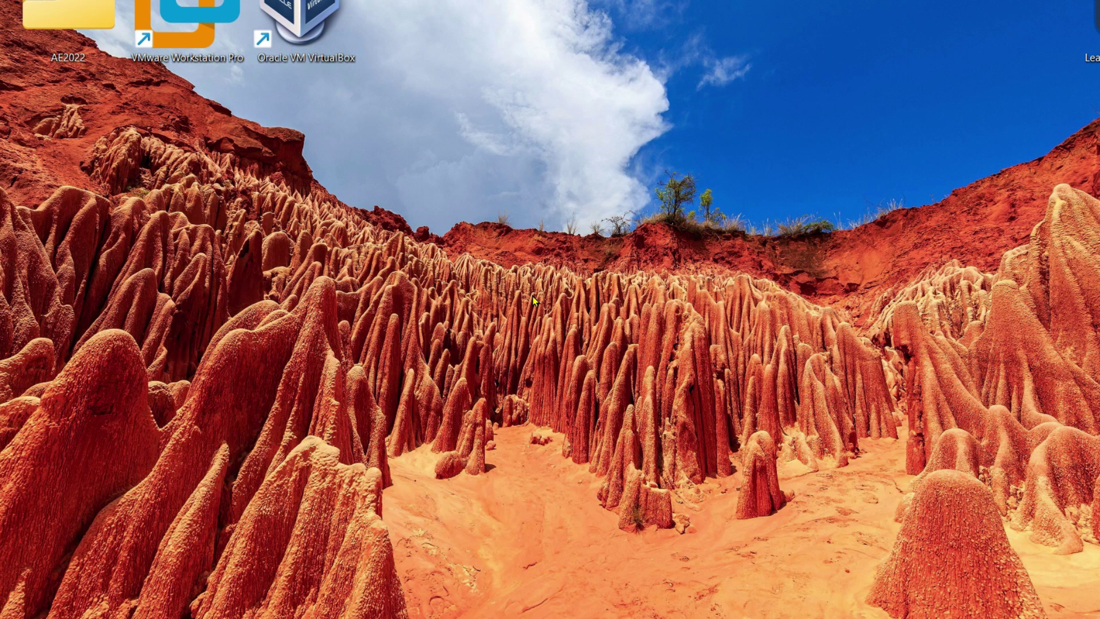
Step: Open Windows Start search to look for SQL Server Management Studio 21
key("super")
type("s")
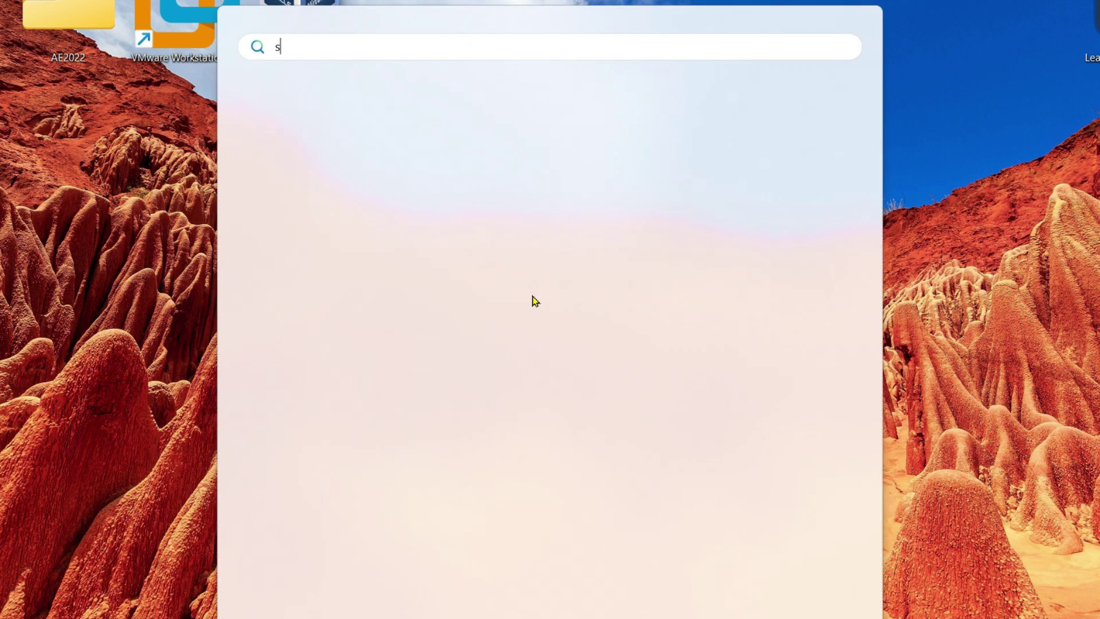
type("sm")
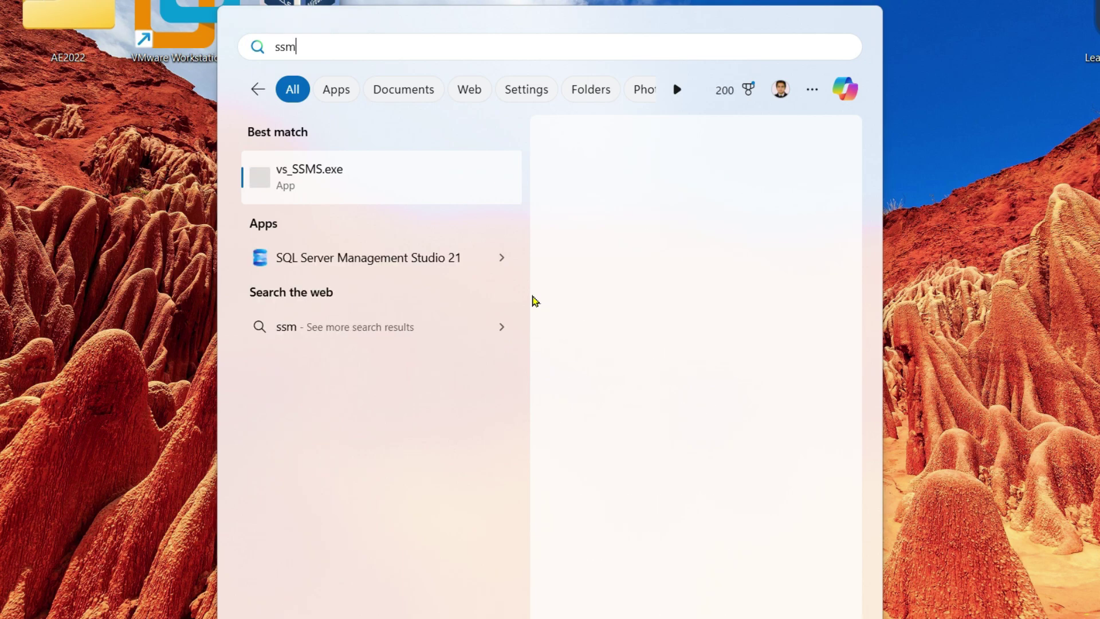
type("s")
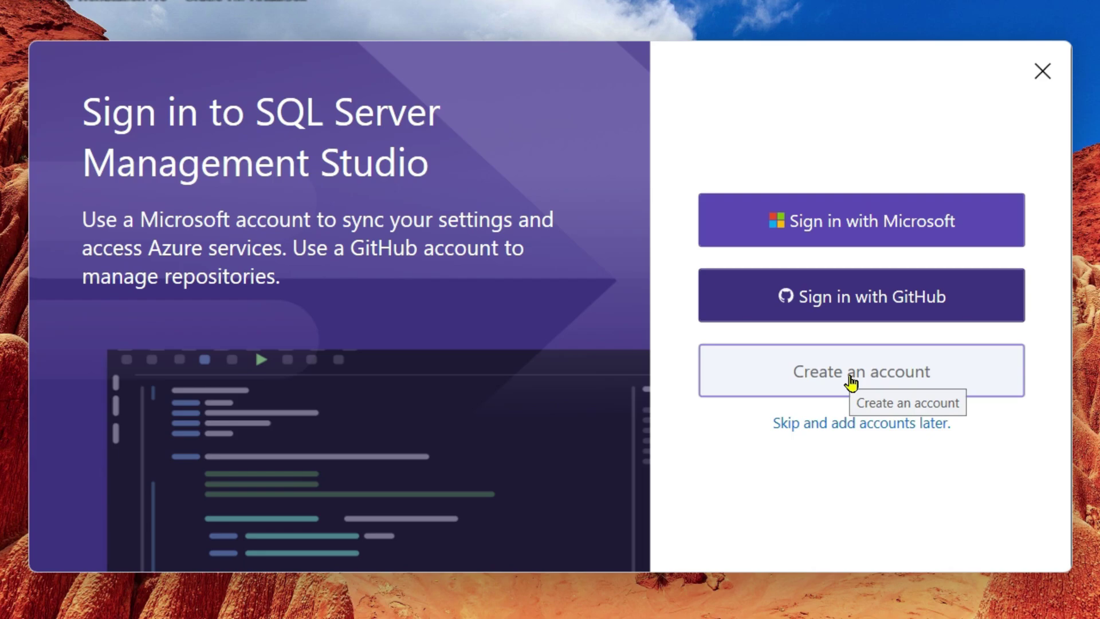
Step: Sign in with the existing Microsoft account and accept the new Connect (Preview) dialog
left_click(893, 220)
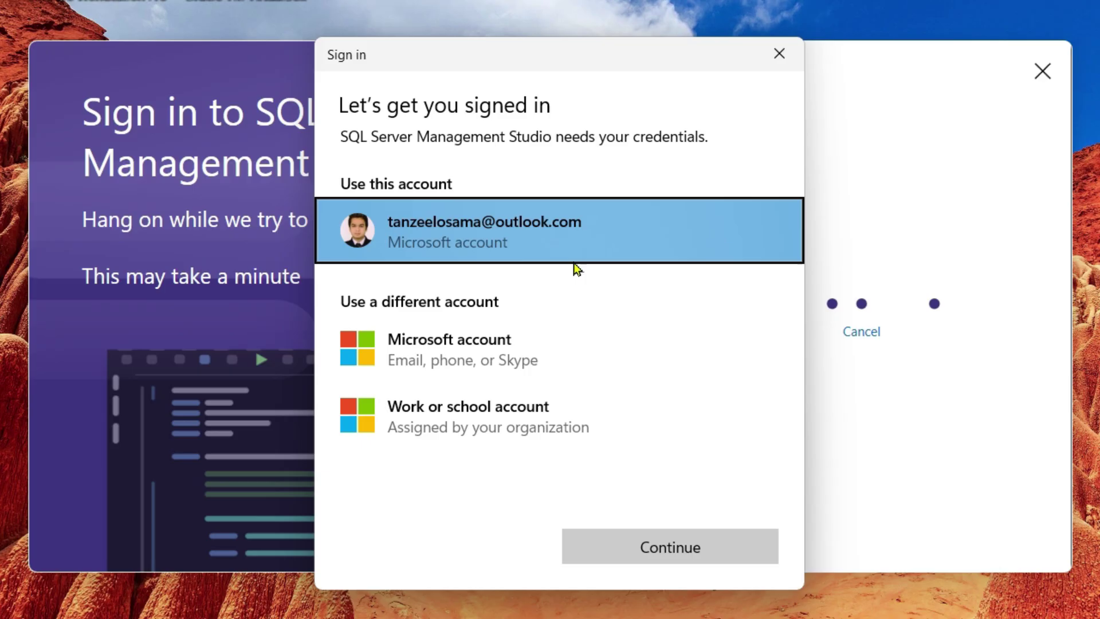
left_click(641, 558)
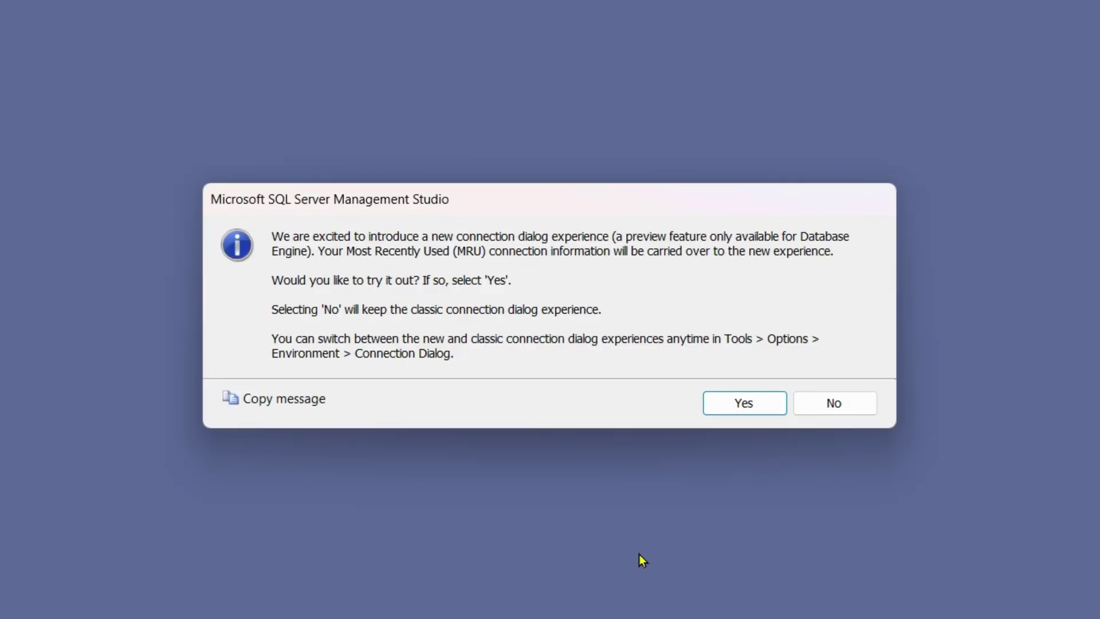
left_click(755, 404)
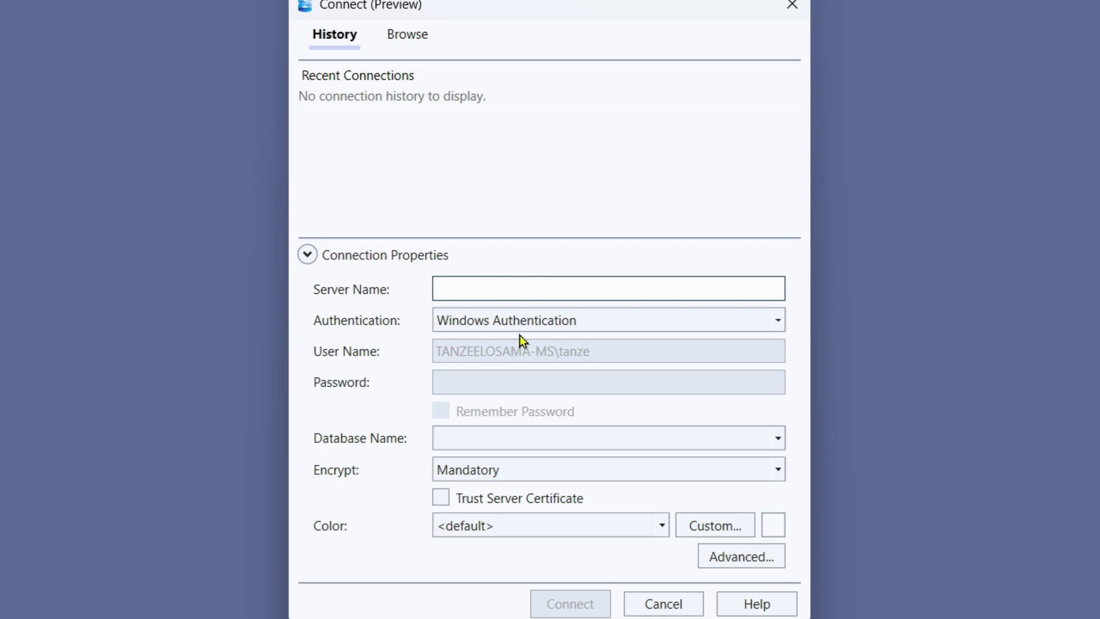
Step: Connect to server localhost\SQLEXPRESS with Windows Authentication and Trust Server Certificate enabled
left_click(527, 292)
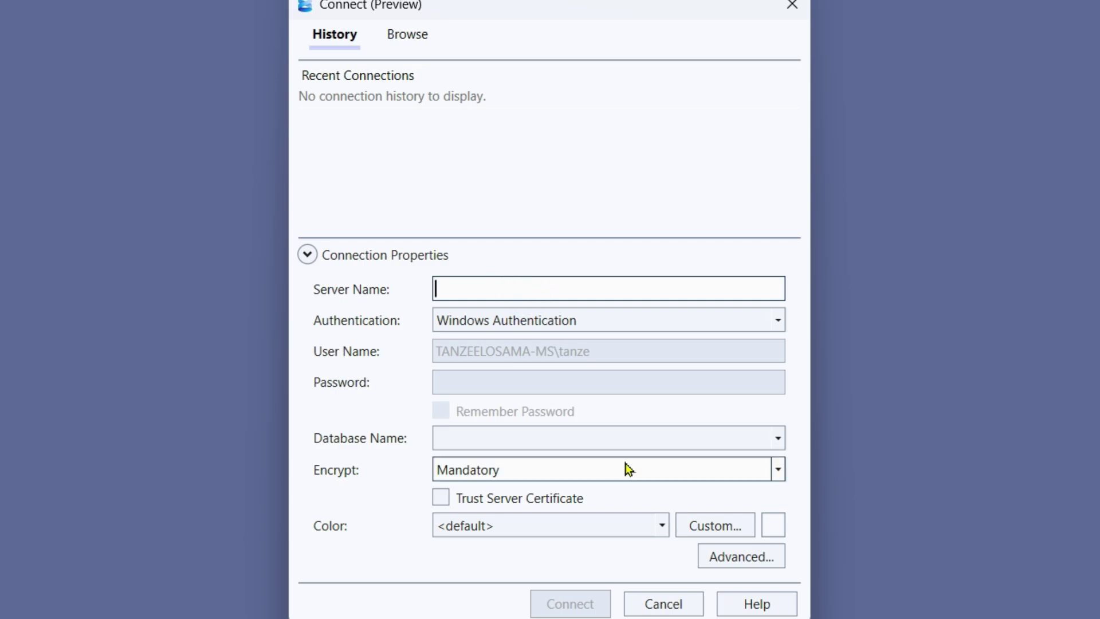
type("localhoa")
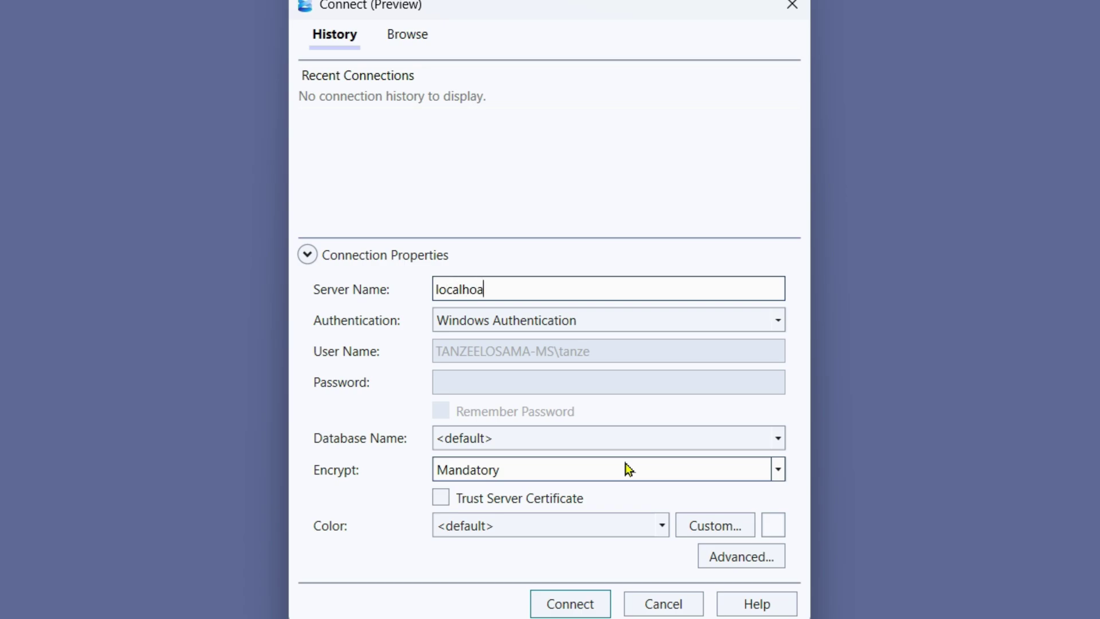
type("t\\SQ")
type("LEXPRESS")
key("Return")
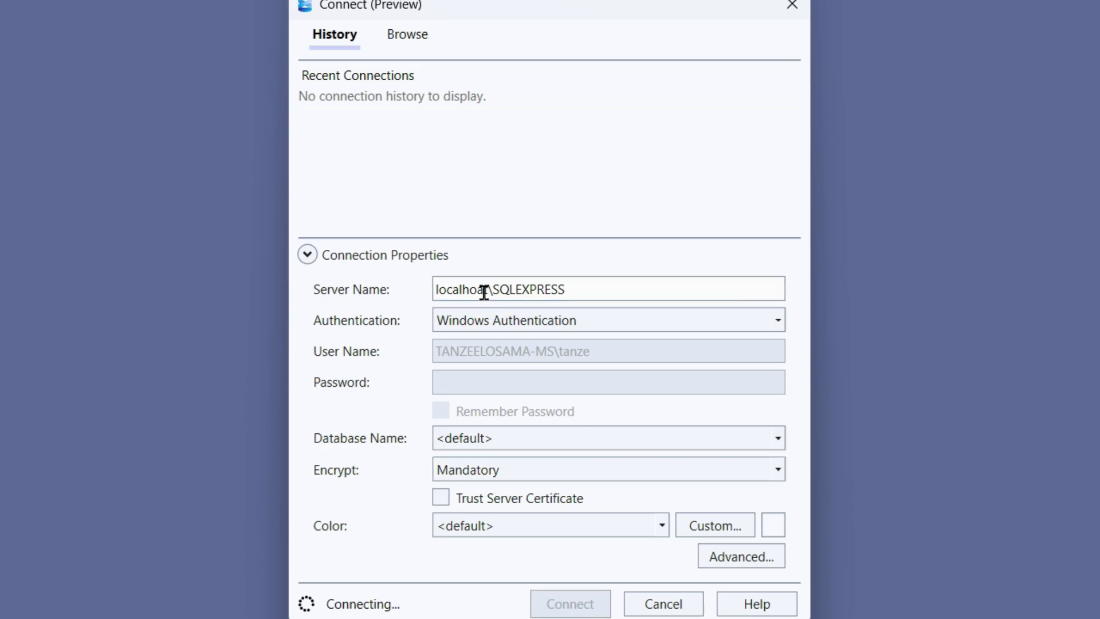
left_click(484, 292)
key("BackSpace")
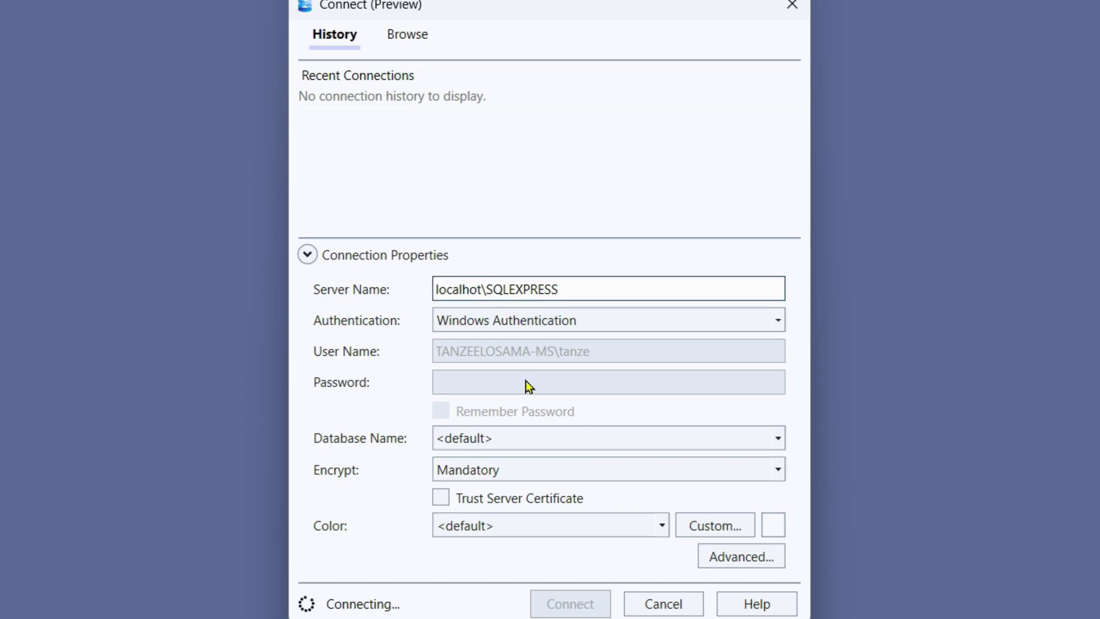
type("s")
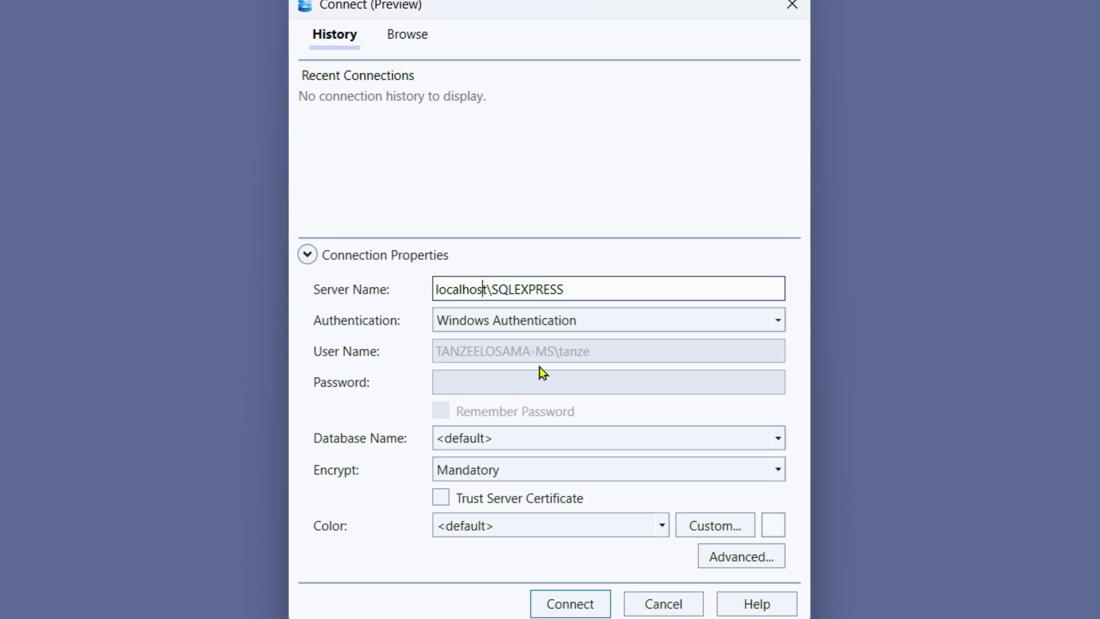
left_click(442, 500)
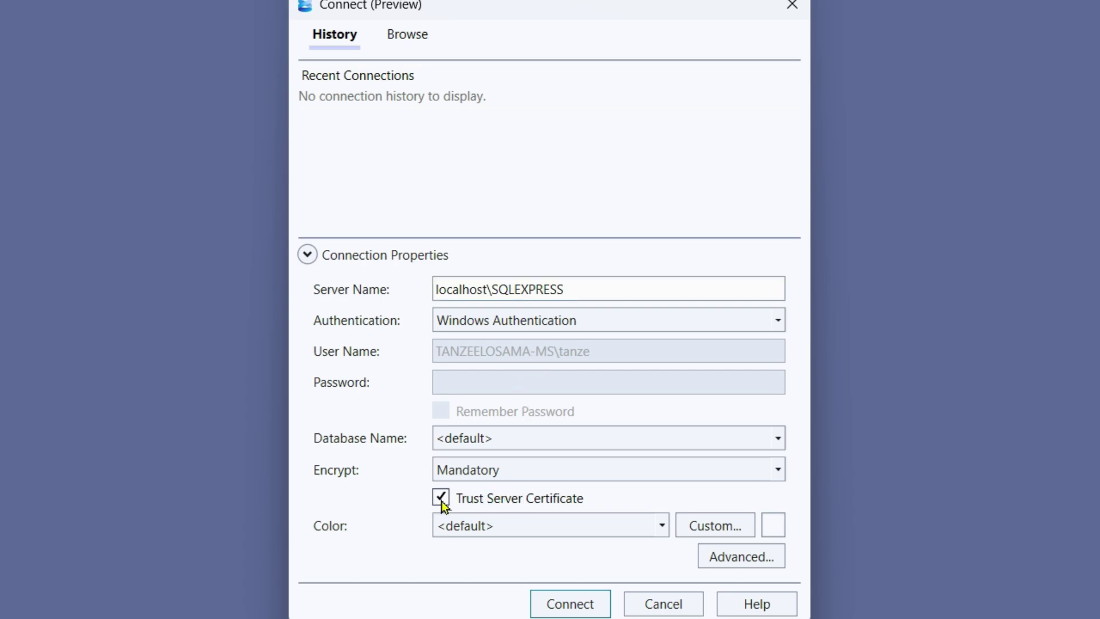
left_click(584, 608)
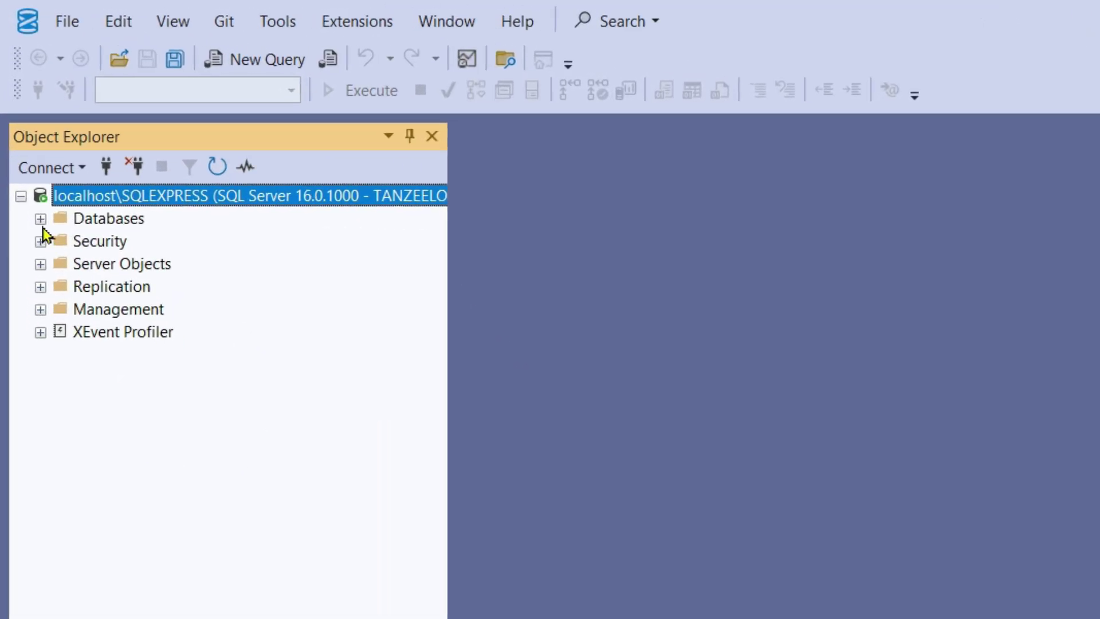
Step: Expand Databases and System Databases to list master, model, msdb and tempdb
left_click(41, 218)
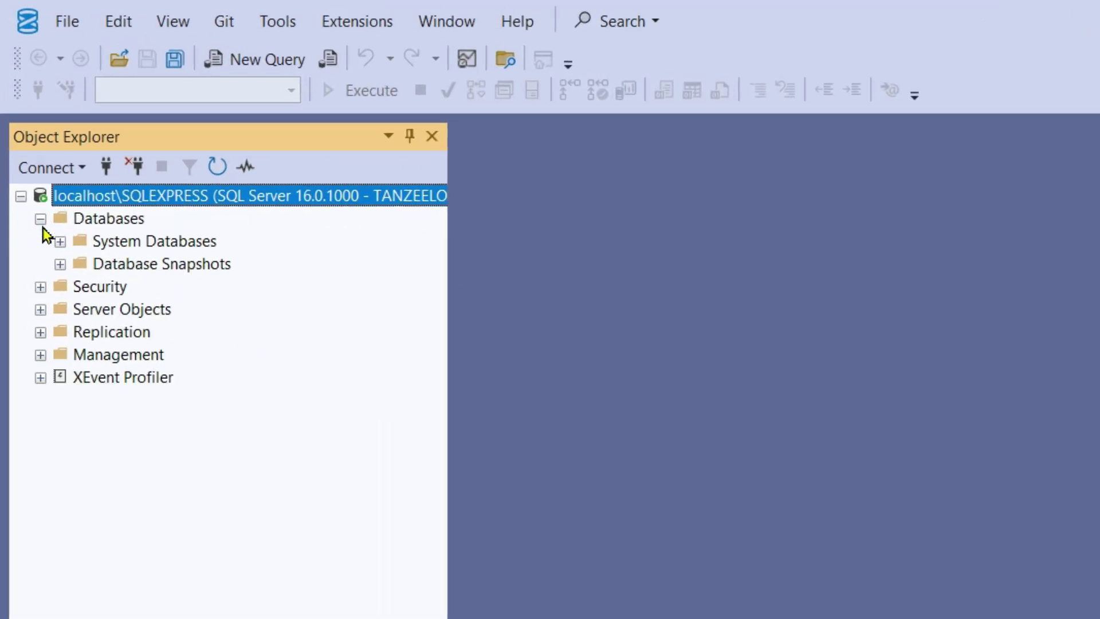
left_click(61, 242)
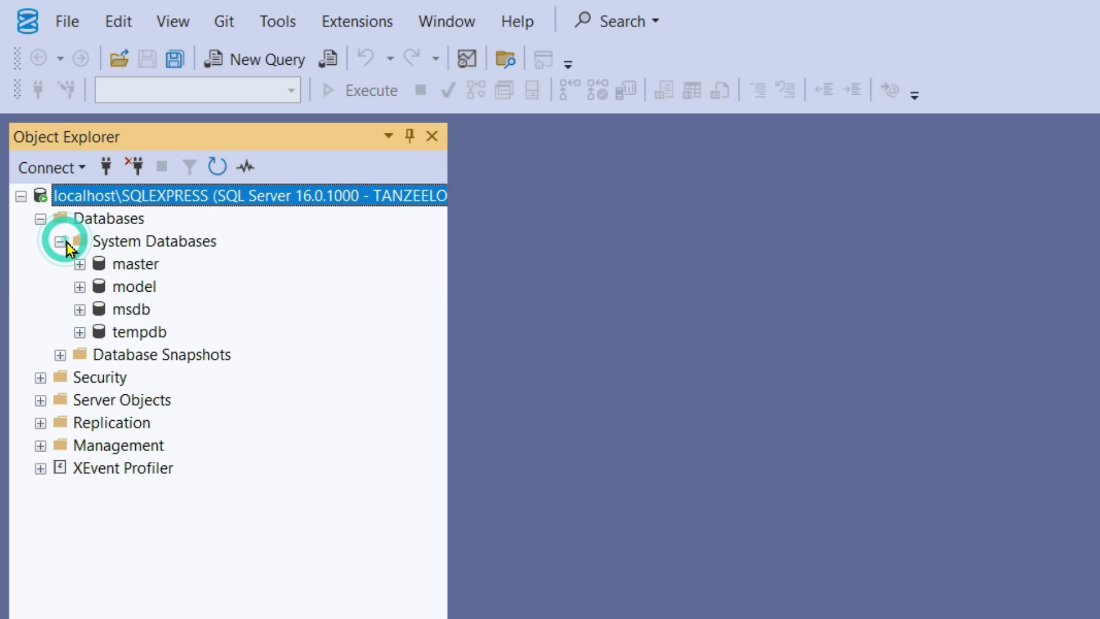
Step: Create a database named New_DB from the Databases folder's New Database option
right_click(122, 220)
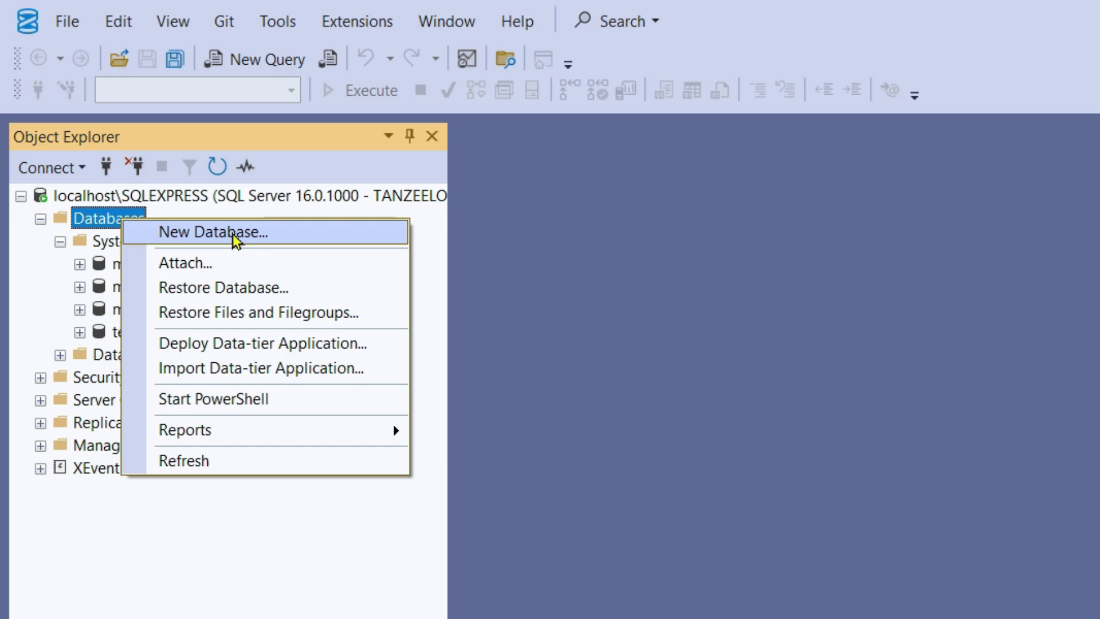
left_click(312, 233)
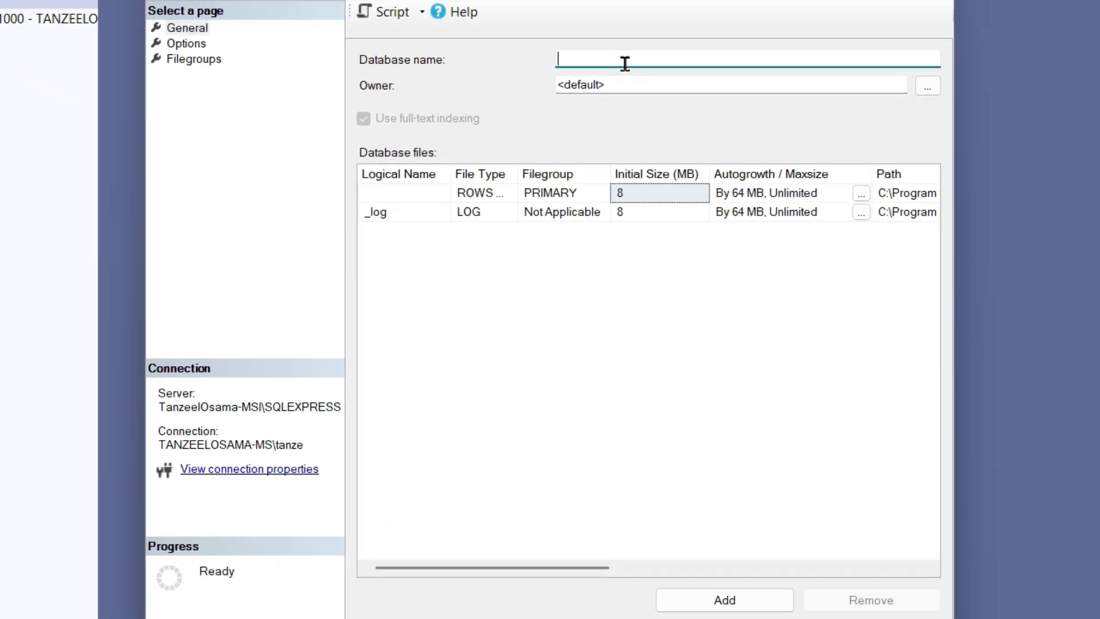
type("New_DB")
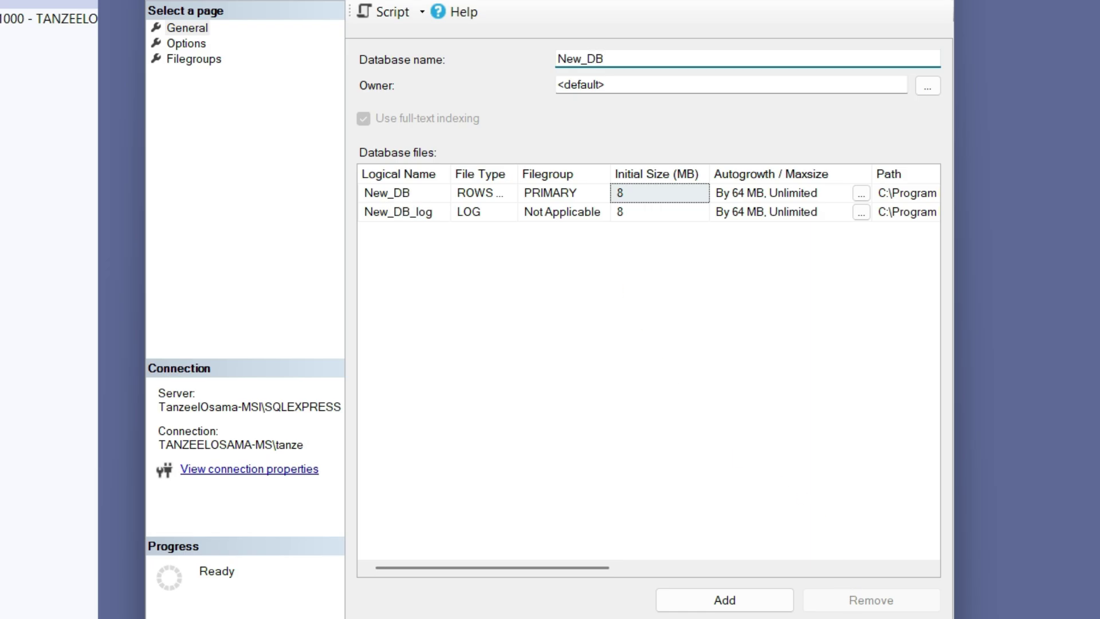
key("Return")
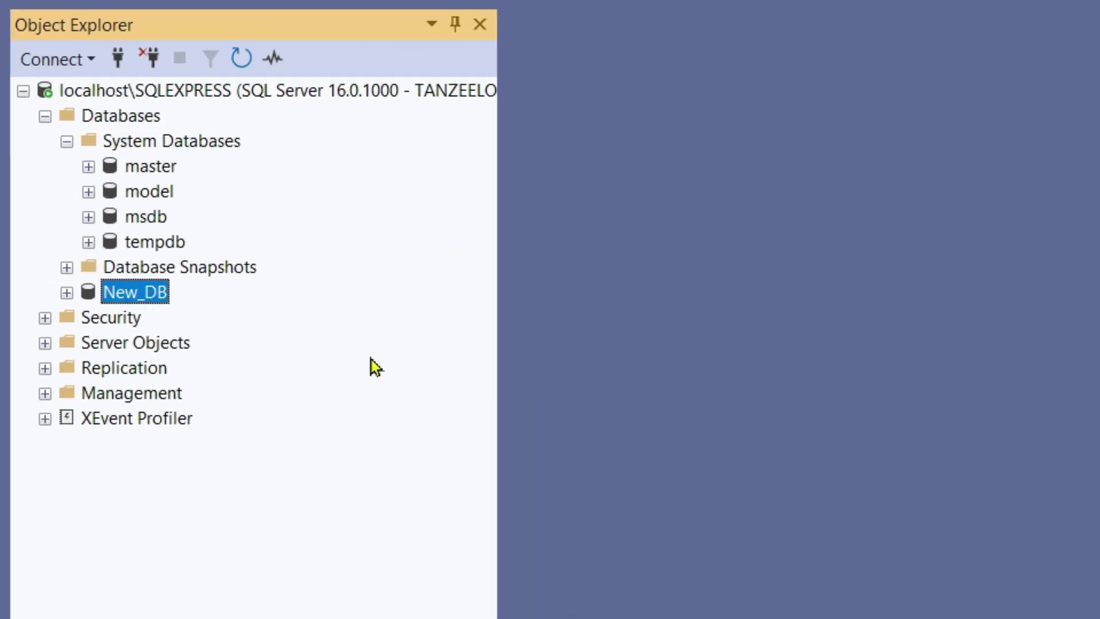
Step: Expand the New_DB node to show Tables, Views, Programmability, Storage and Security
double_click(146, 293)
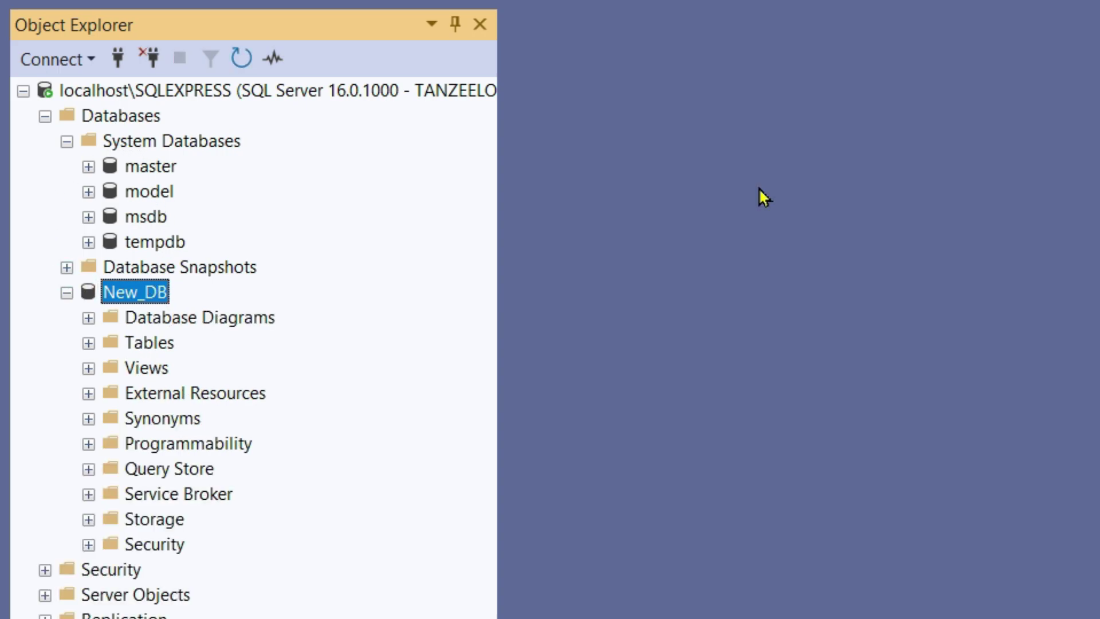